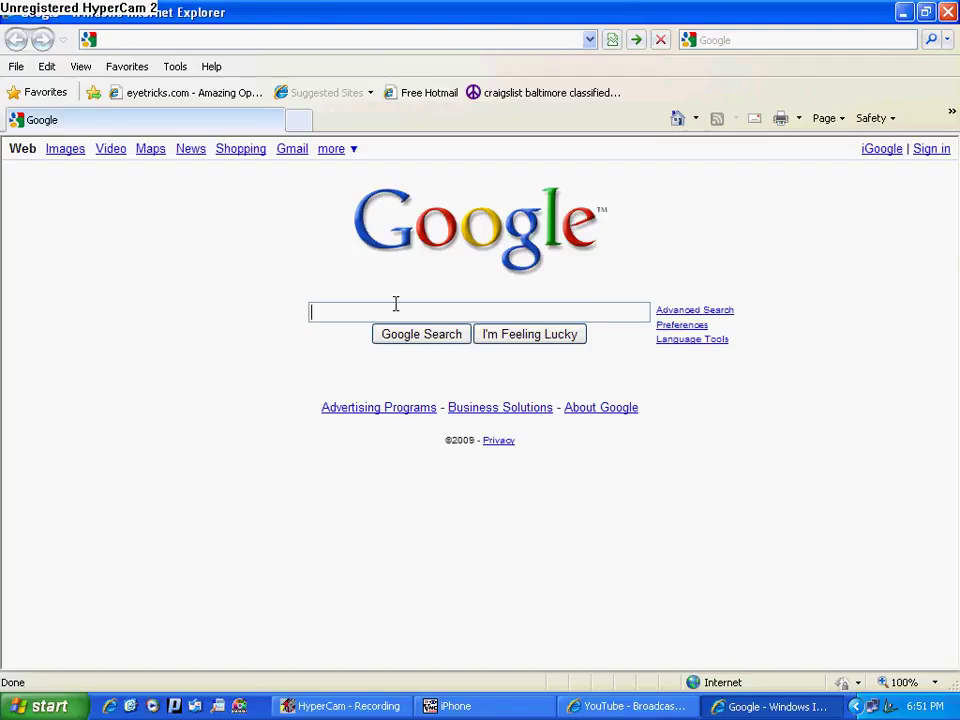
# Step: Search Google for "tight vnc" and open the TightVNC: VNC-Based Free Remote Control Solution result
pyautogui.write('tight ')
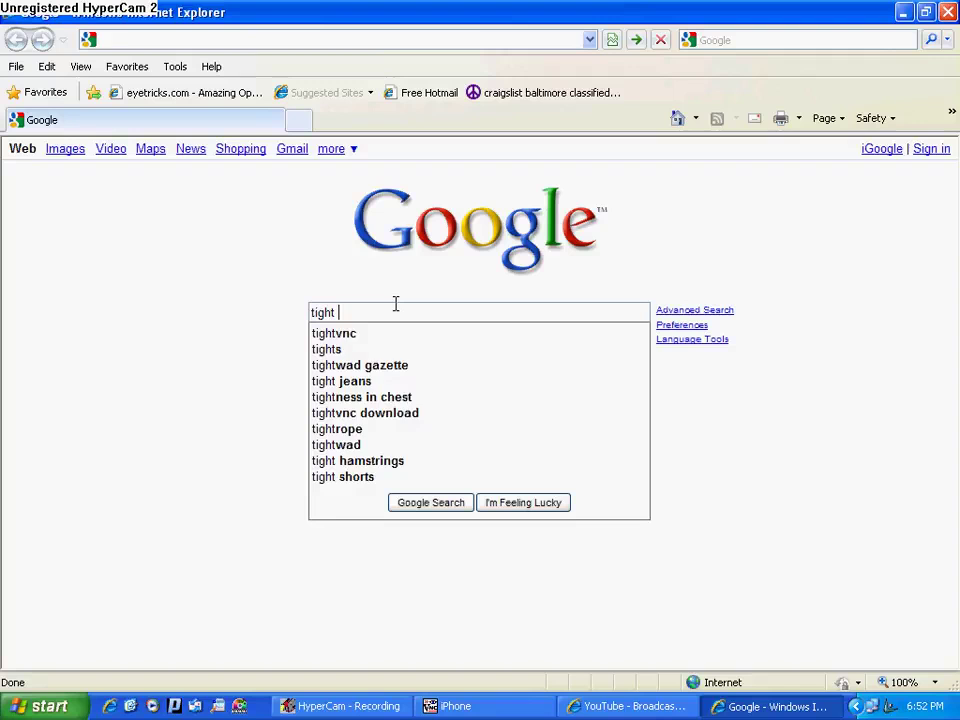
pyautogui.write('vnc')
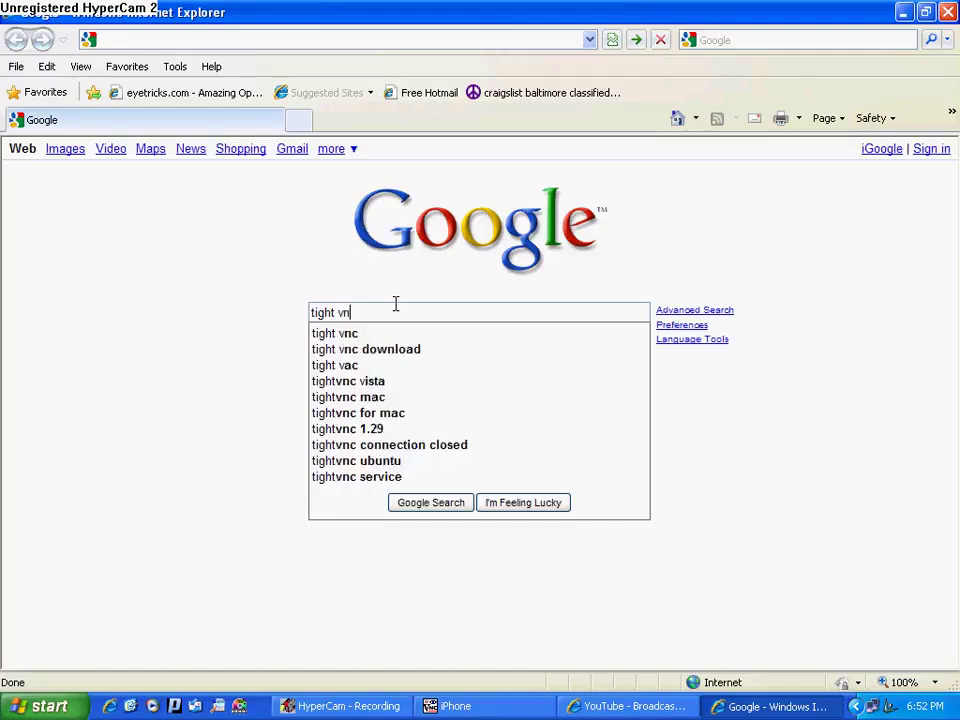
pyautogui.click(425, 505)
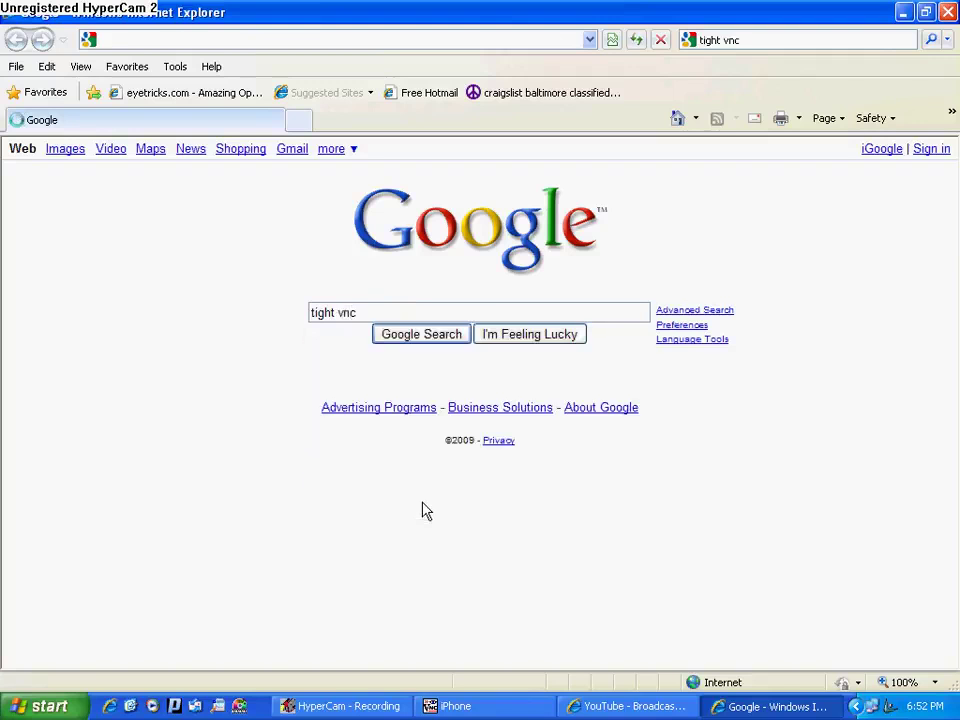
pyautogui.scroll(-8, 355, 503)
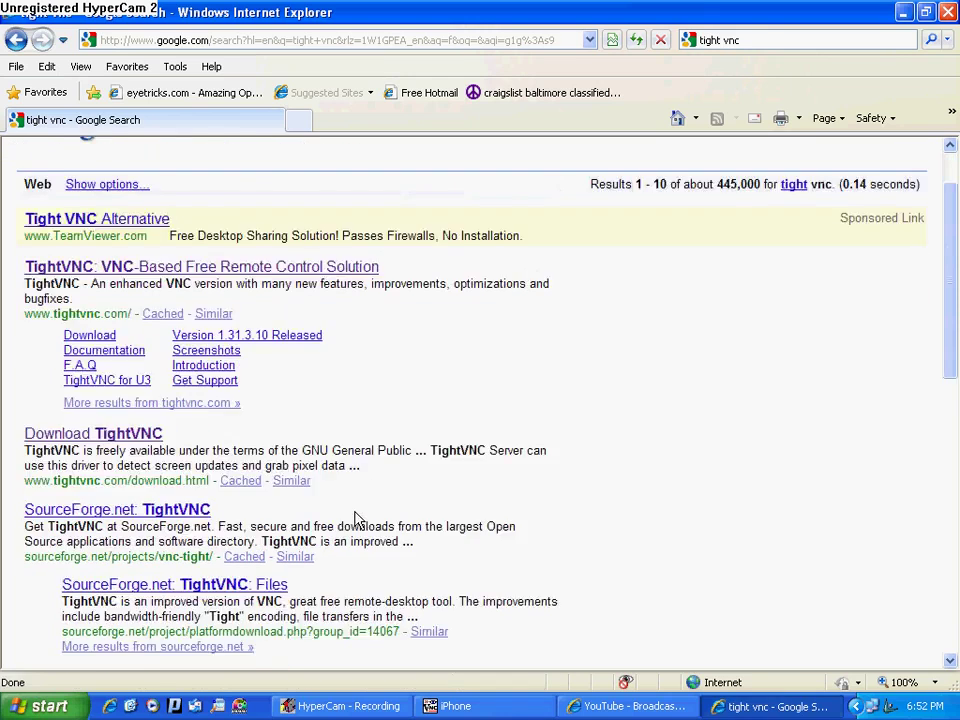
pyautogui.scroll(10, 352, 527)
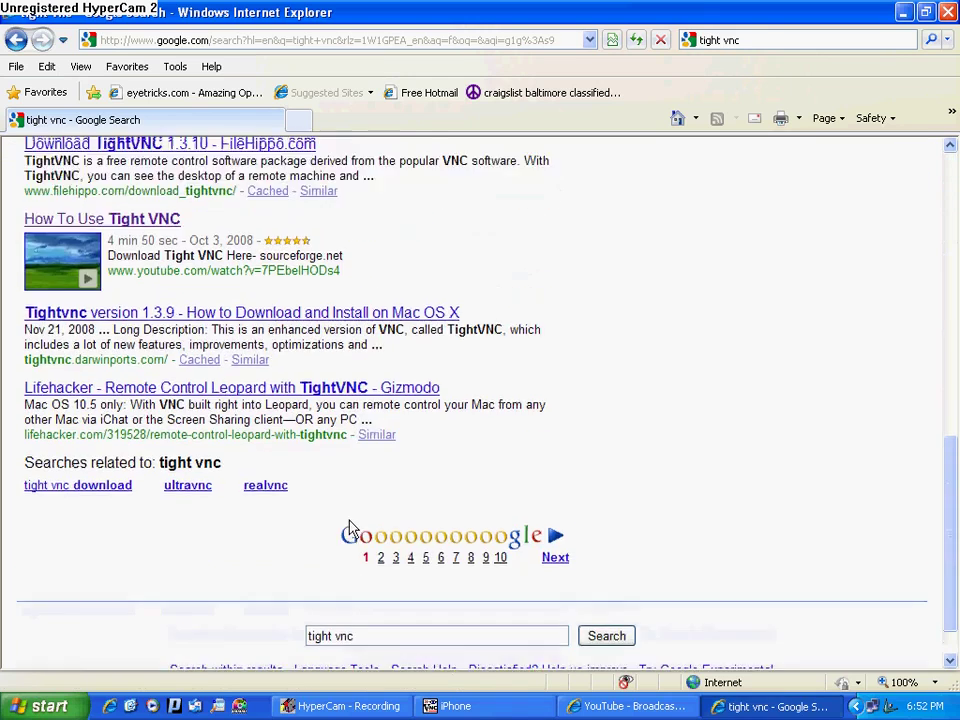
pyautogui.scroll(3, 350, 537)
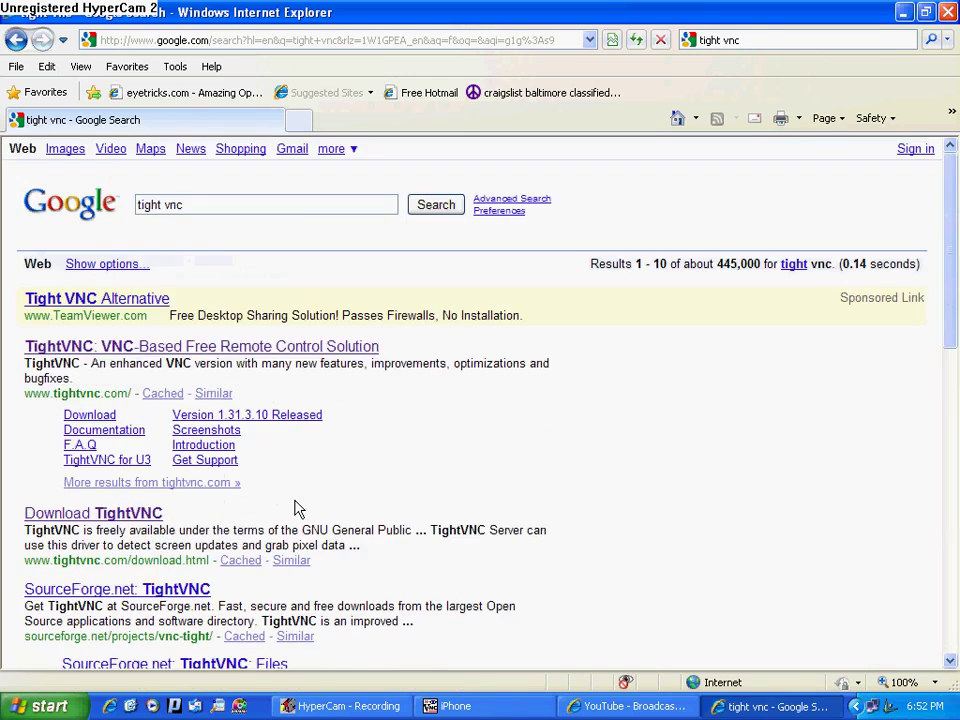
pyautogui.click(244, 350)
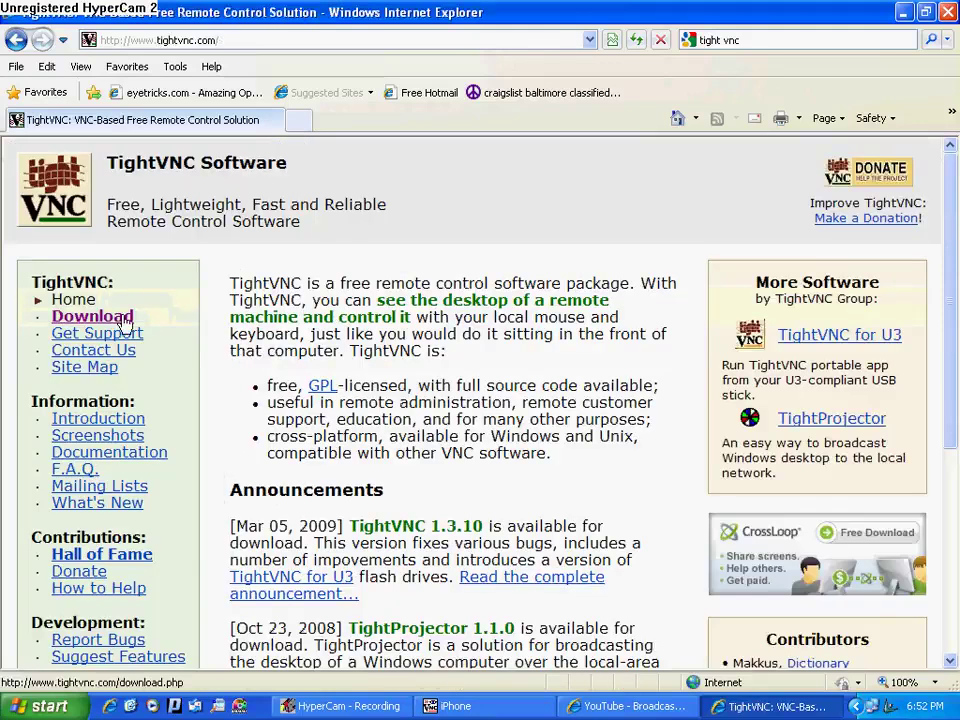
# Step: Download the self-installing Windows package of TightVNC 1.3.10 through the direct link, save it in My Documents, and close the browser
pyautogui.click(124, 320)
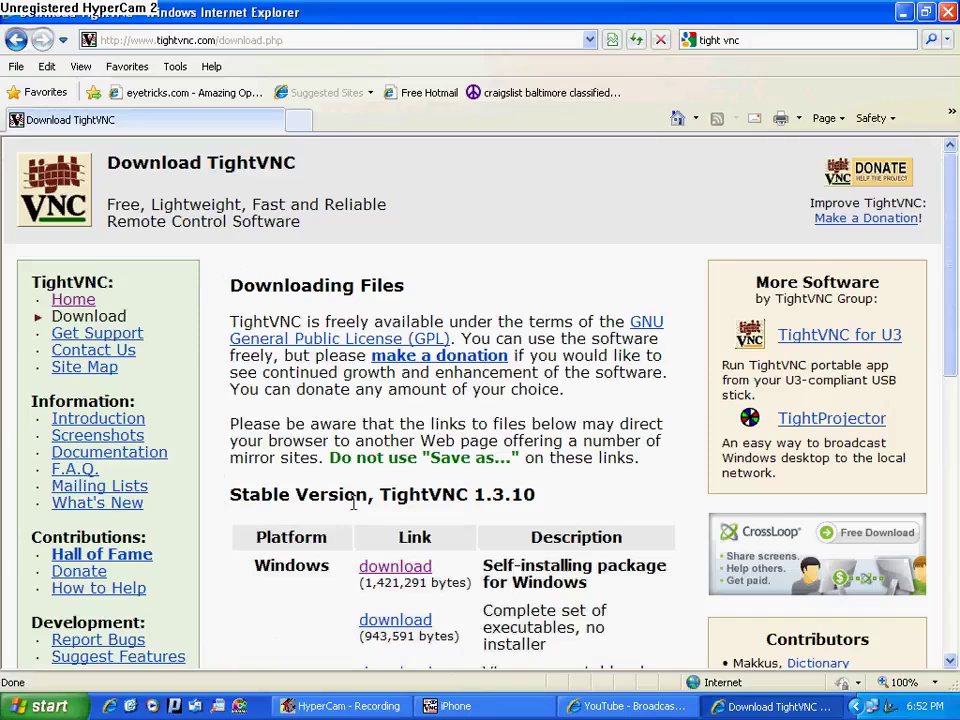
pyautogui.click(381, 570)
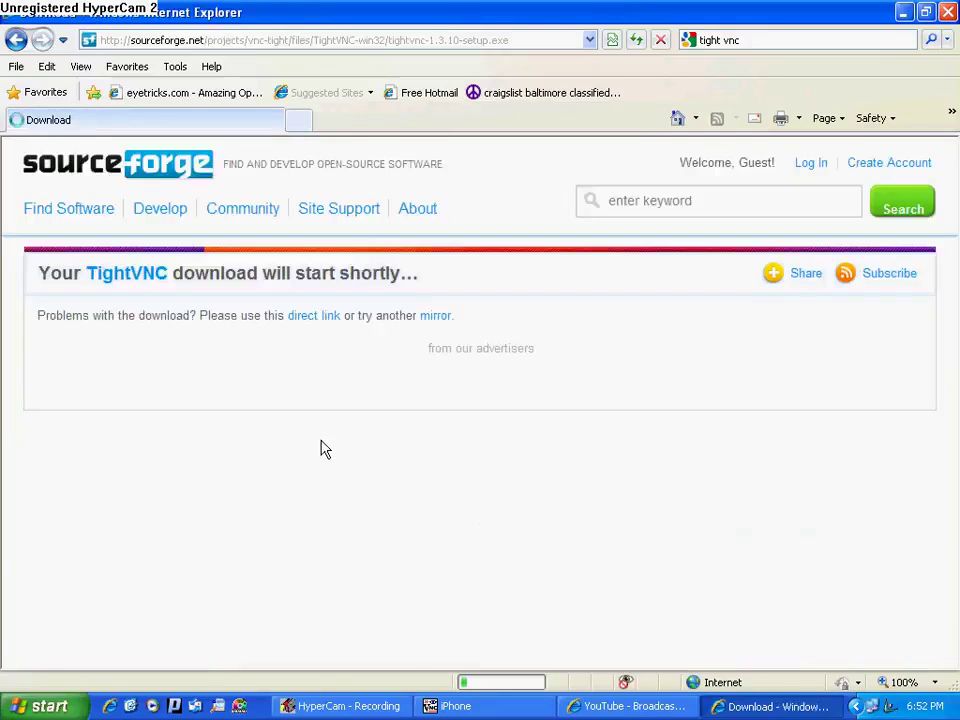
pyautogui.click(303, 318)
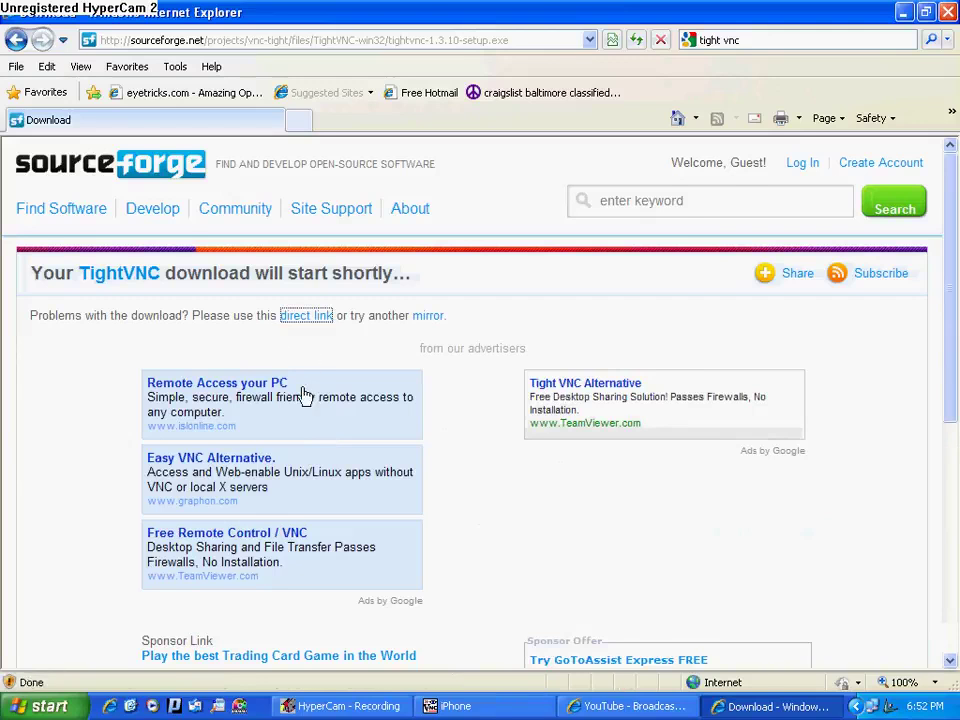
pyautogui.click(531, 370)
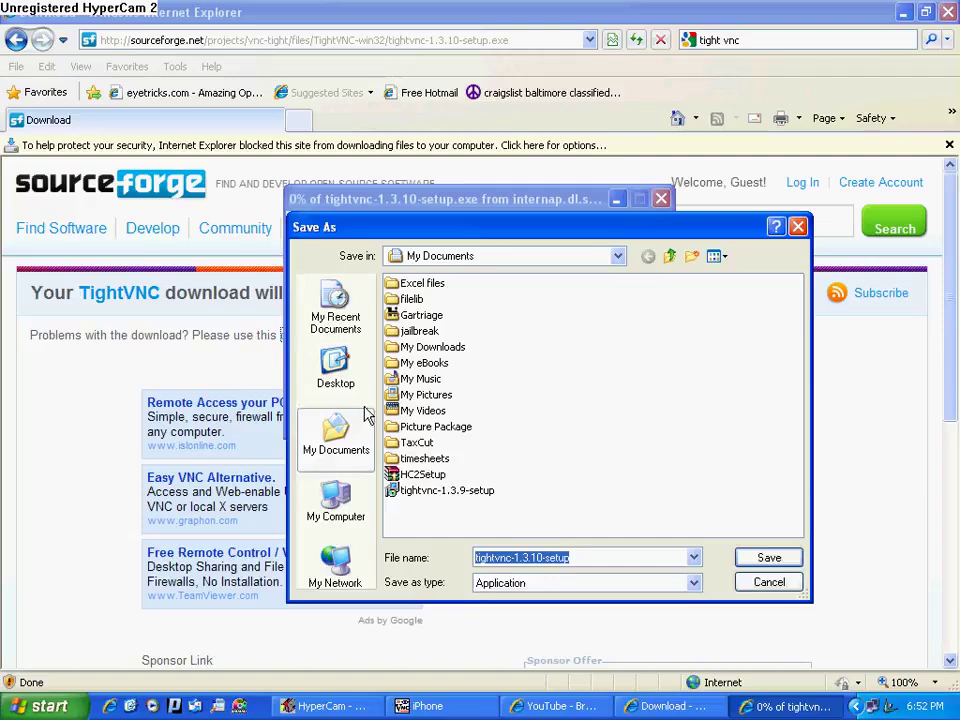
pyautogui.click(769, 560)
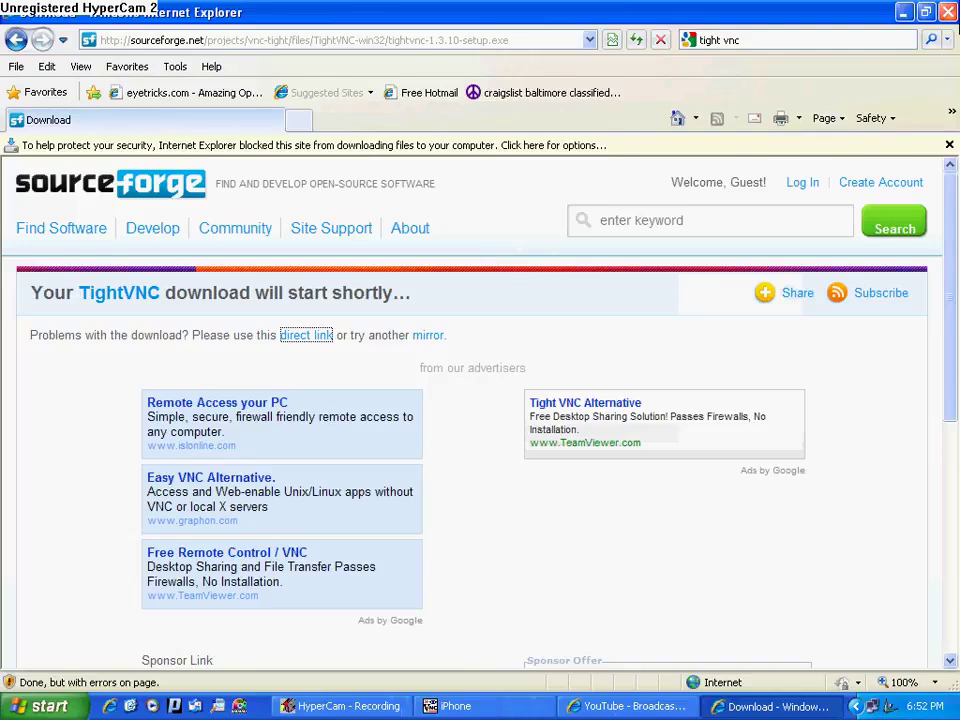
pyautogui.click(948, 13)
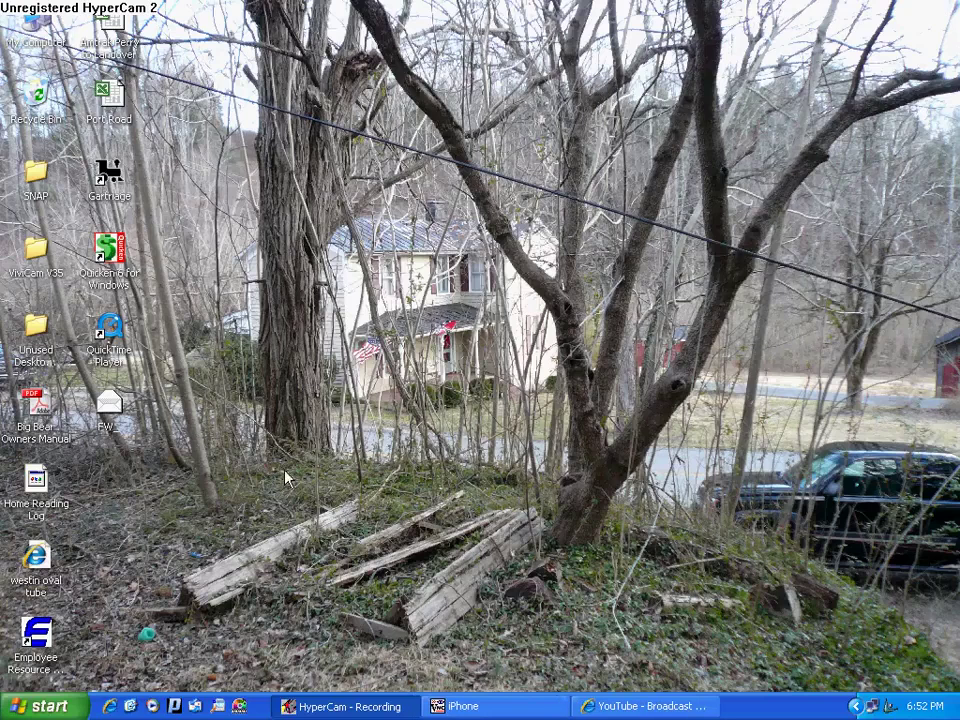
# Step: Open the My Documents folder in a maximized window and run tightvnc-1.3.10-setup, allowing it past the security warning
pyautogui.press('super')
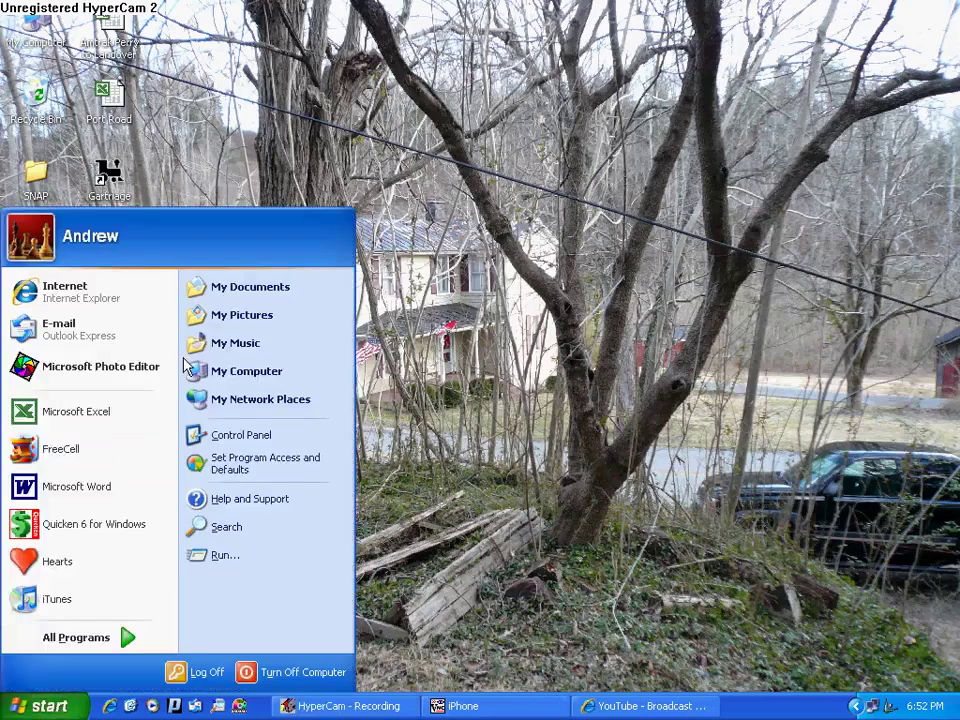
pyautogui.click(231, 286)
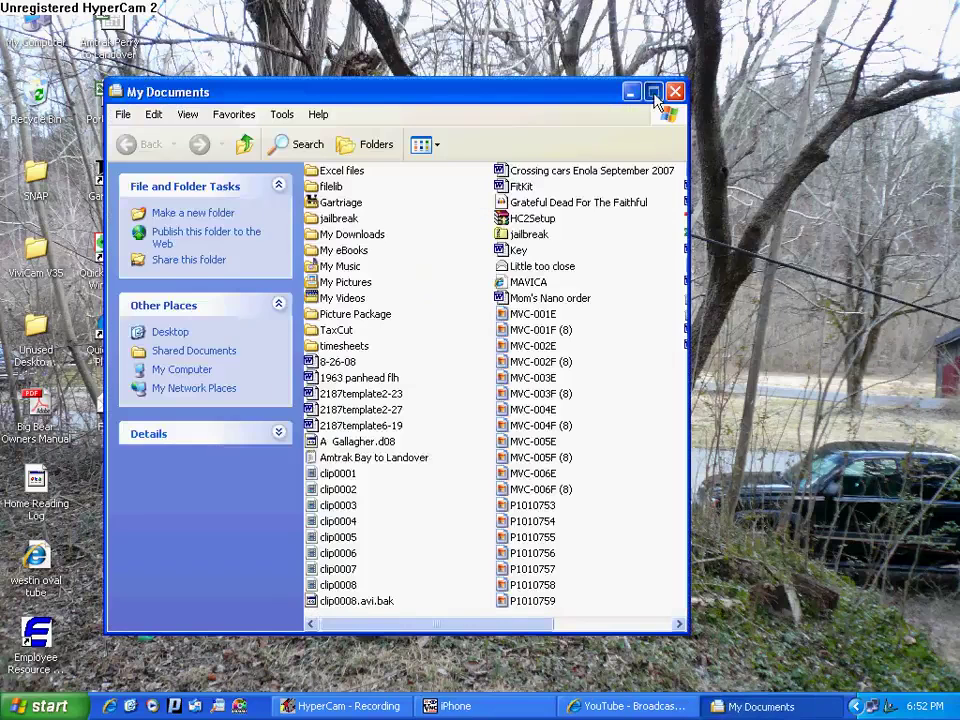
pyautogui.click(653, 91)
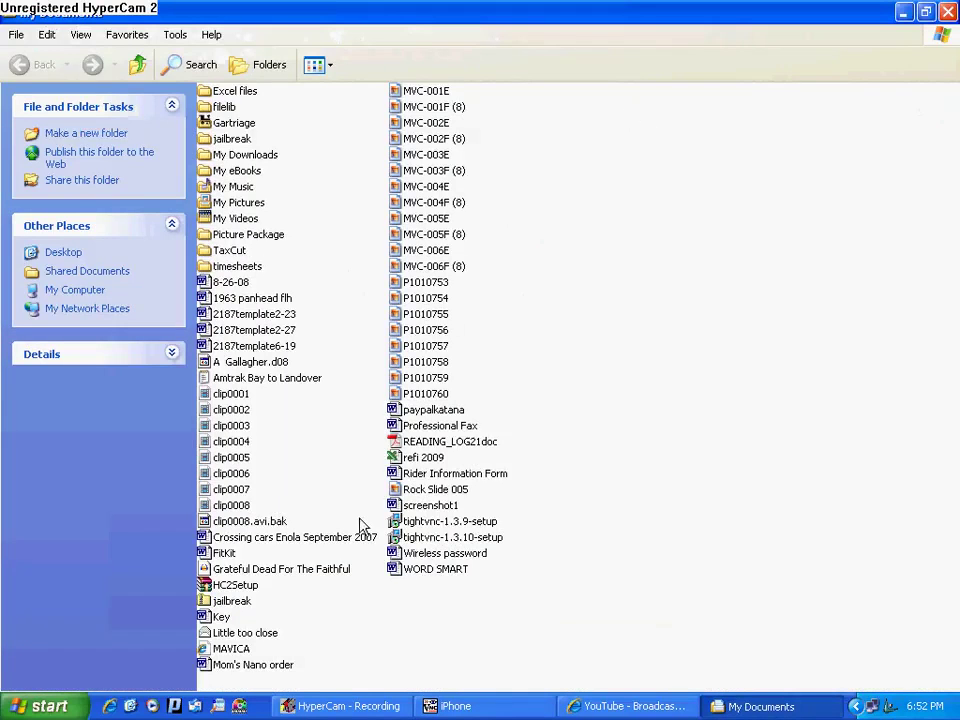
pyautogui.doubleClick(420, 540)
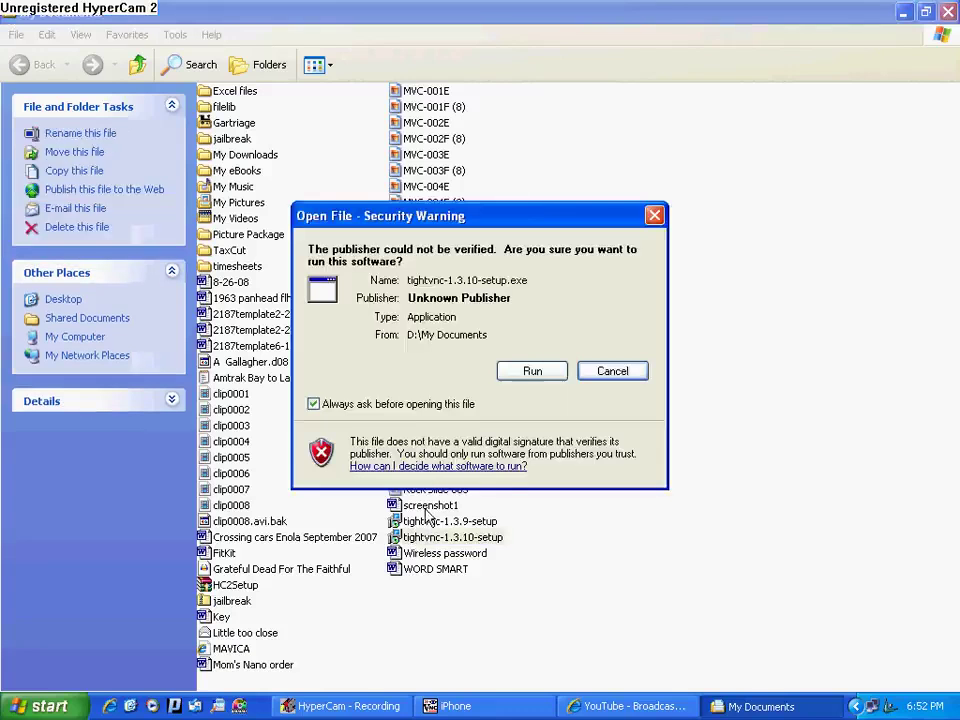
pyautogui.click(532, 372)
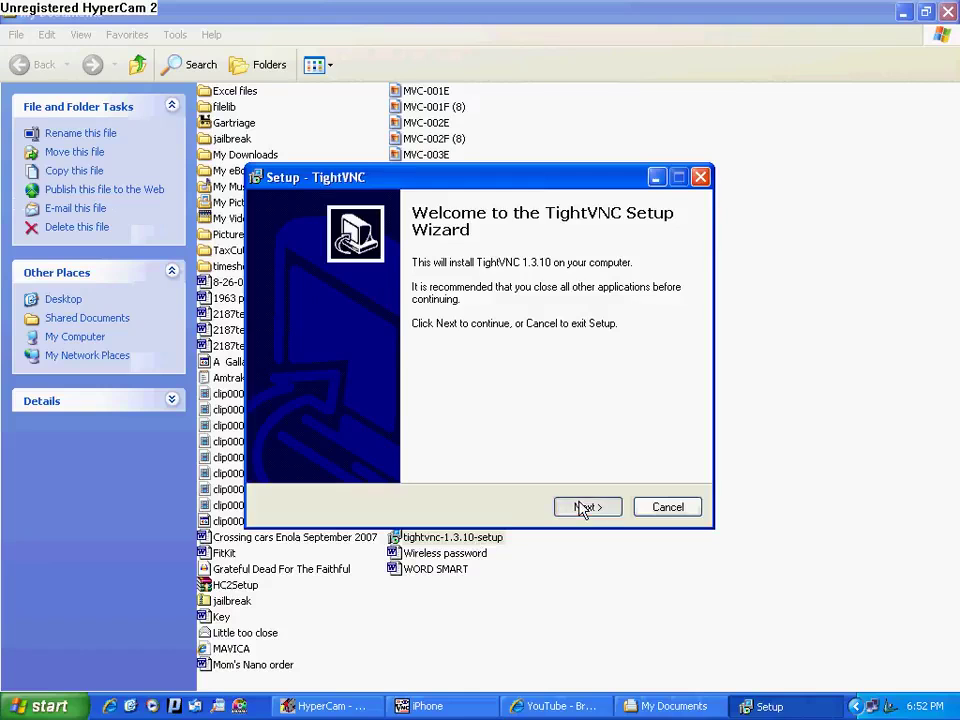
# Step: Install TightVNC with the full installation and default options, and finish the setup by choosing to restart the computer later
pyautogui.click(585, 507)
pyautogui.click(585, 507)
pyautogui.click(585, 507)
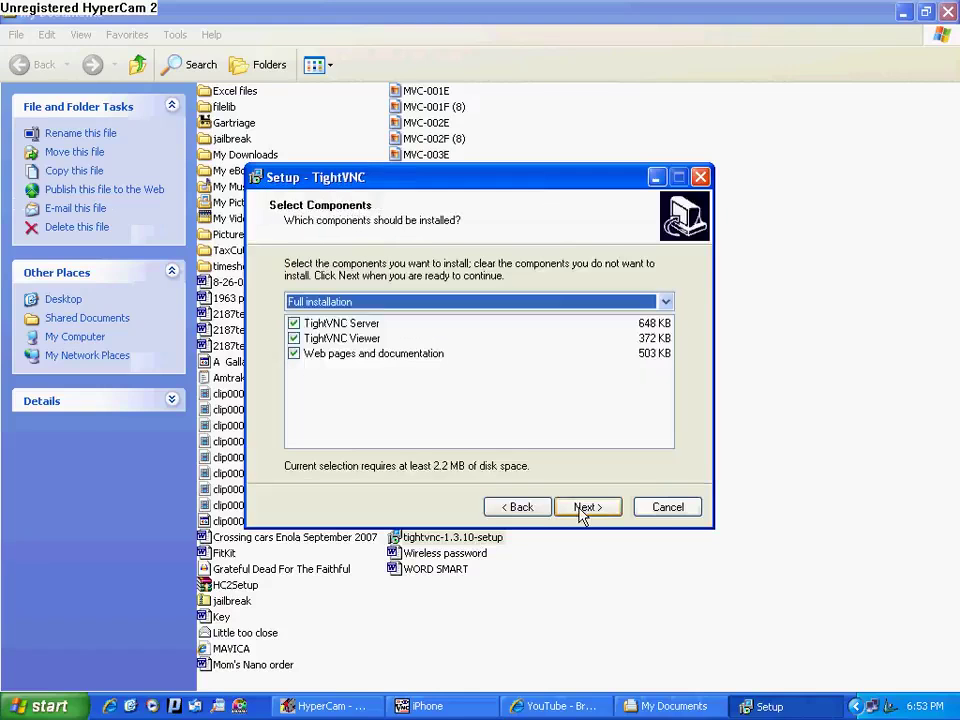
pyautogui.click(585, 507)
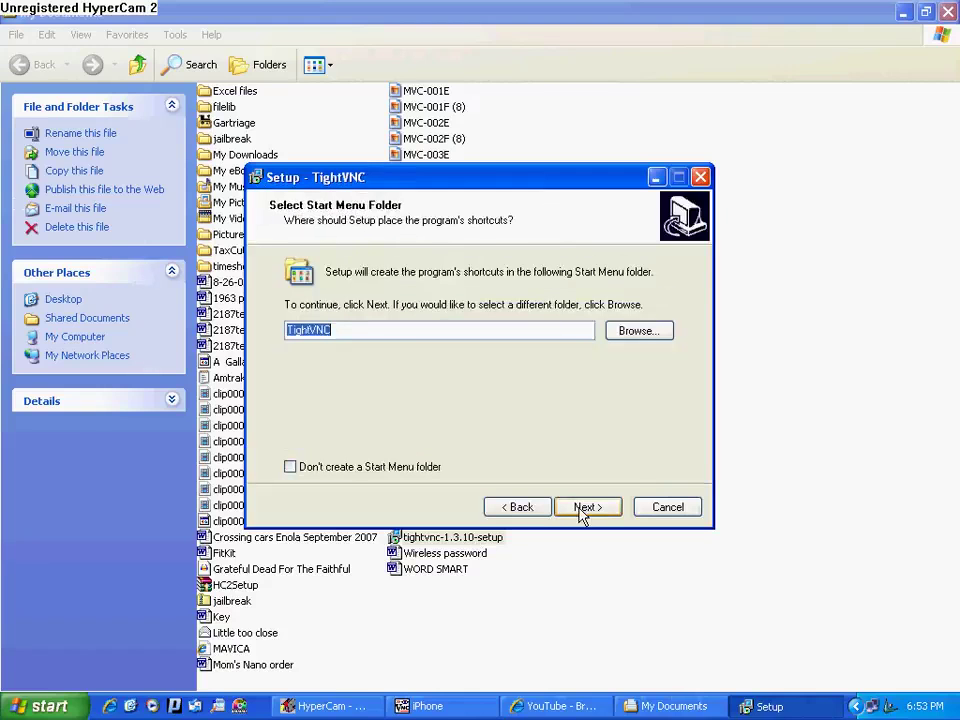
pyautogui.click(582, 509)
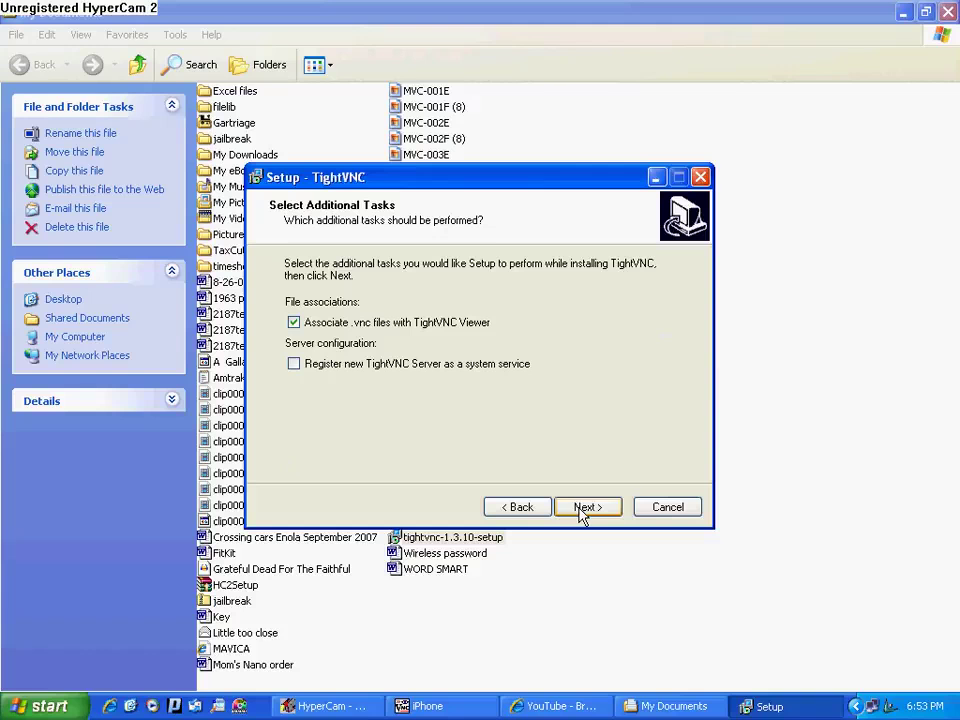
pyautogui.click(582, 509)
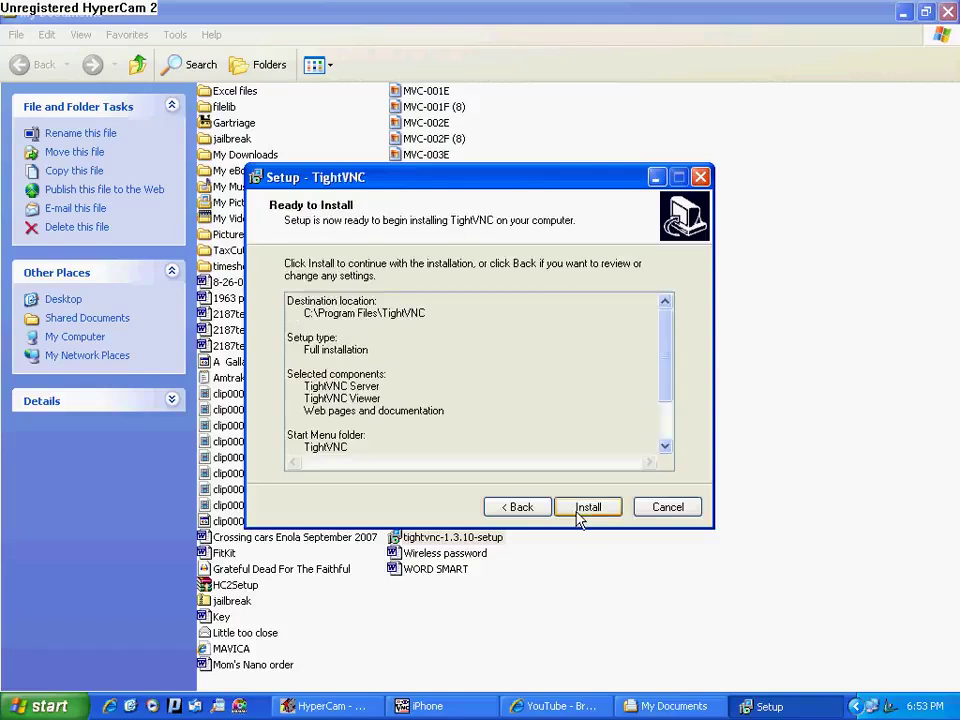
pyautogui.click(580, 512)
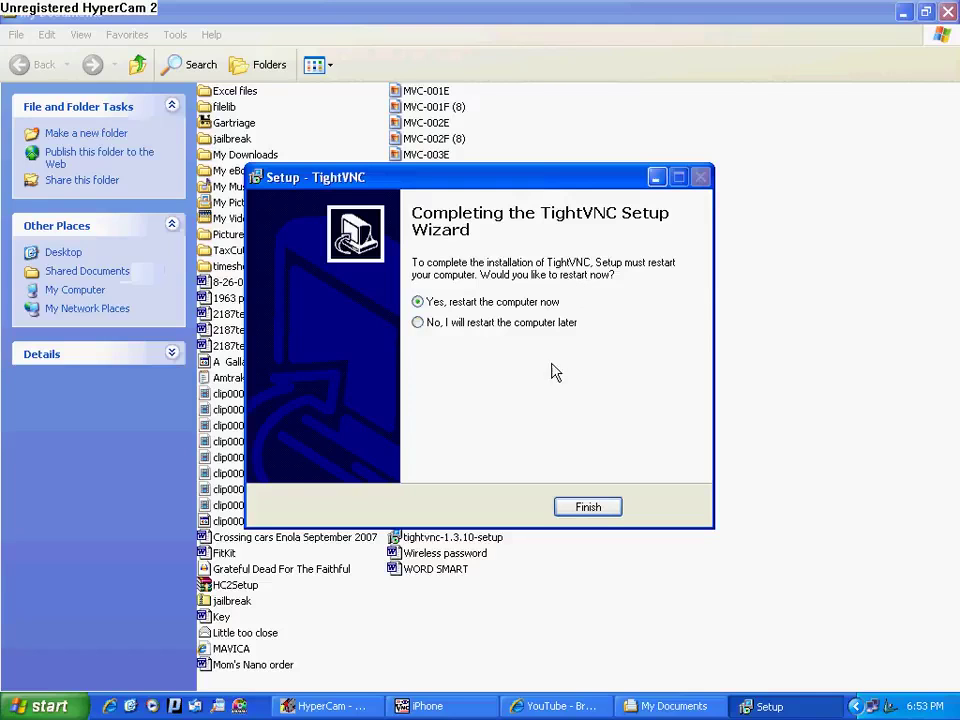
pyautogui.click(473, 326)
pyautogui.click(590, 511)
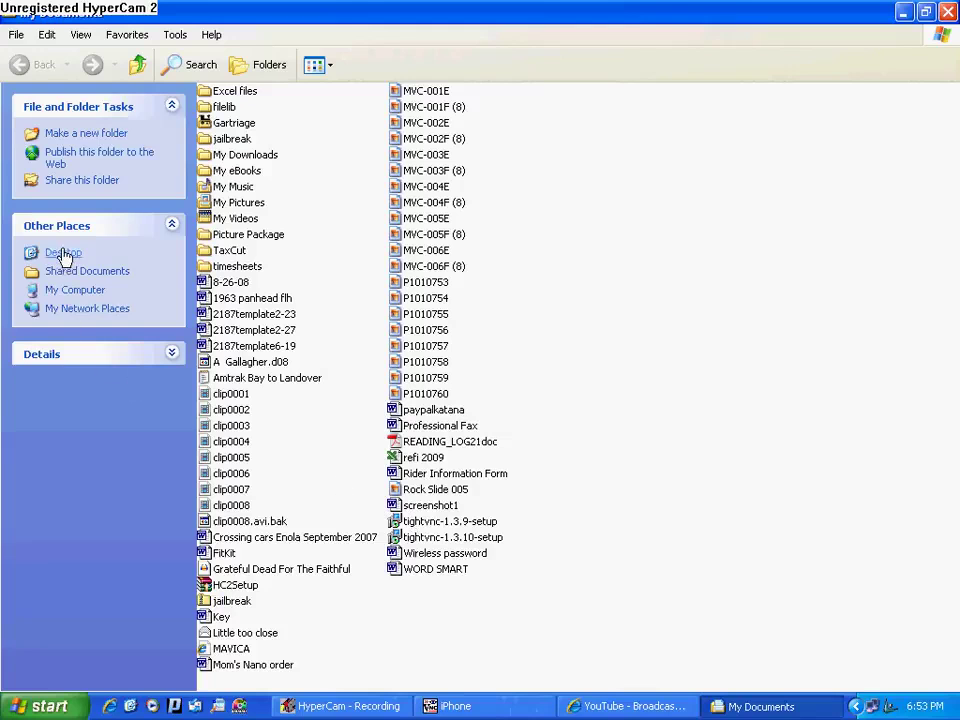
# Step: Search all files and folders in My Computer for the file name "vnc viewer"
pyautogui.click(75, 291)
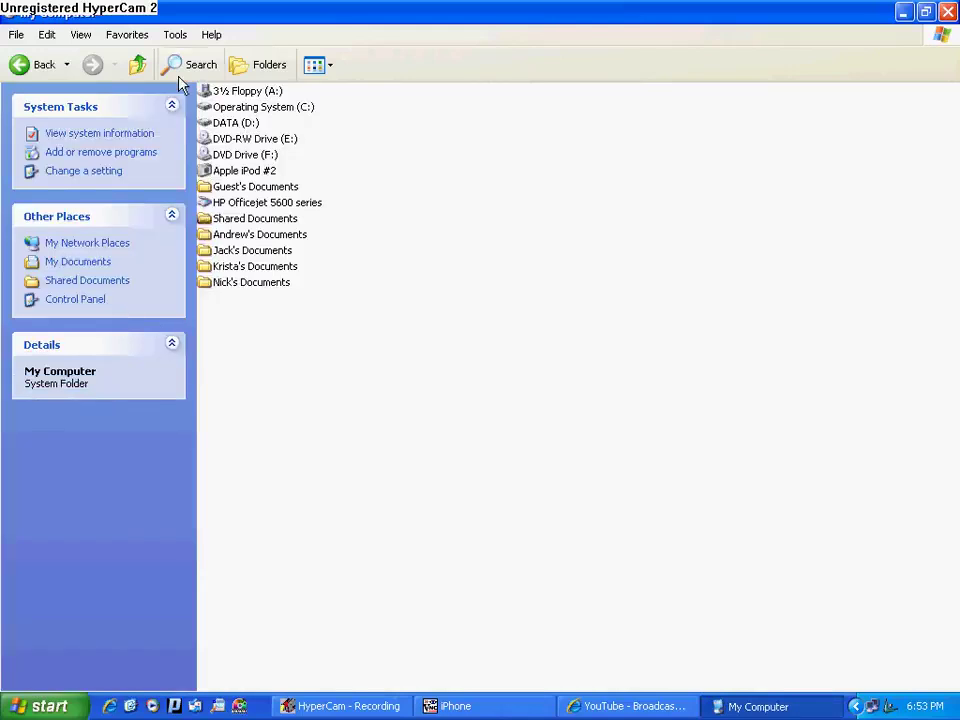
pyautogui.click(180, 64)
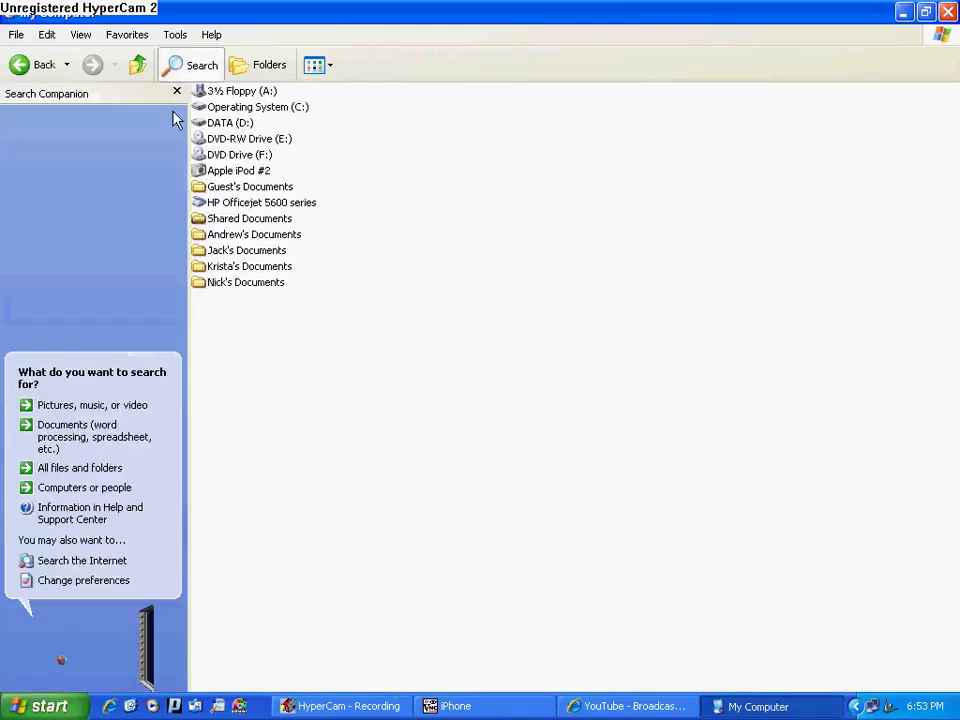
pyautogui.click(72, 478)
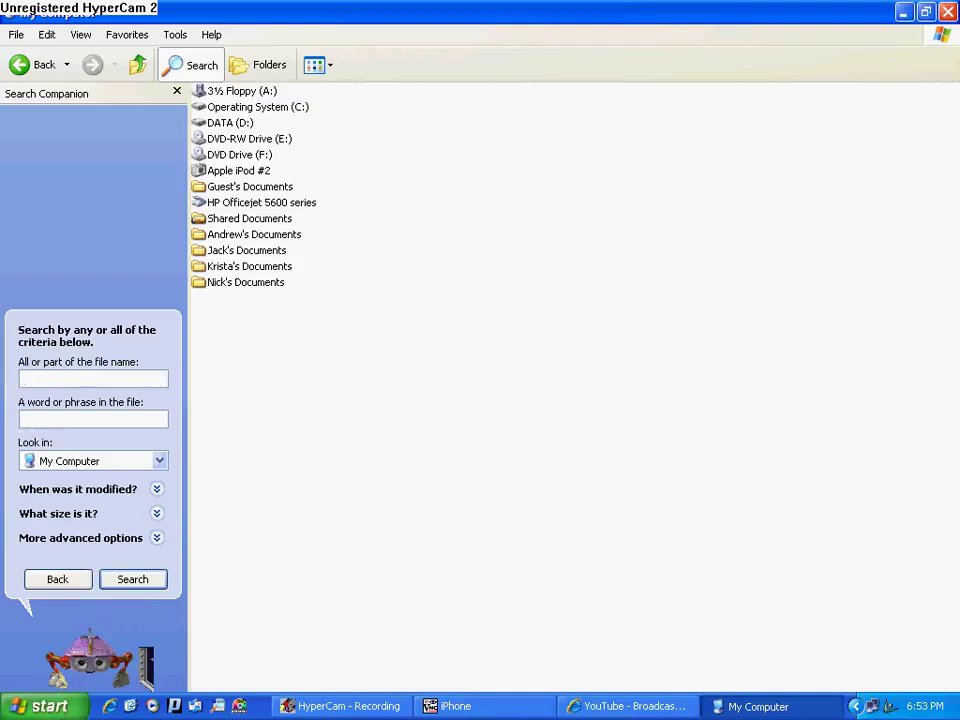
pyautogui.write('vnc ')
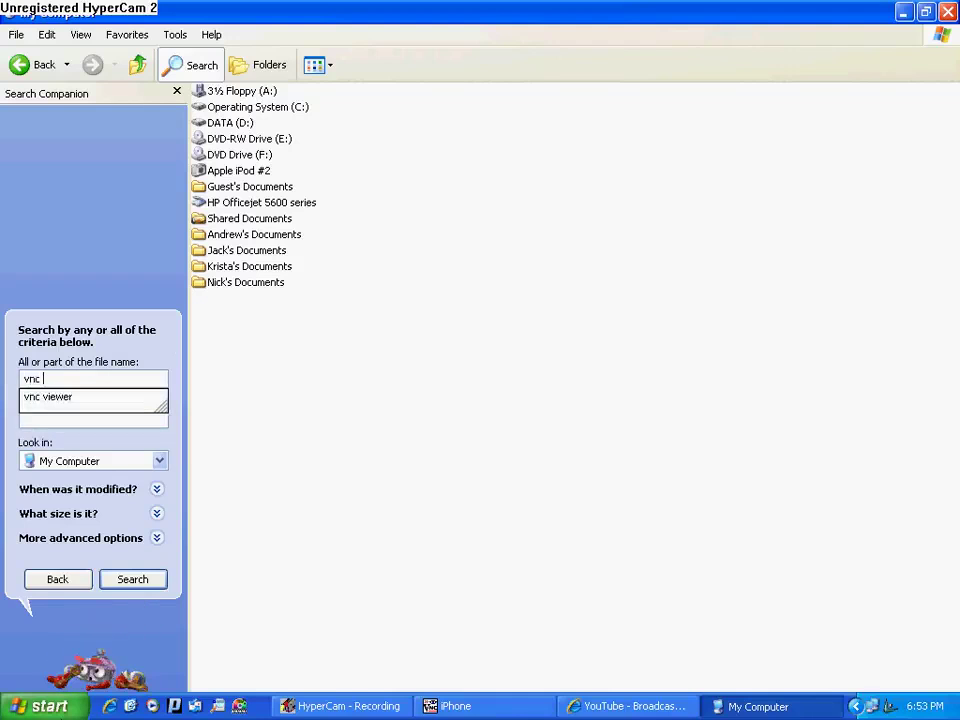
pyautogui.write('v')
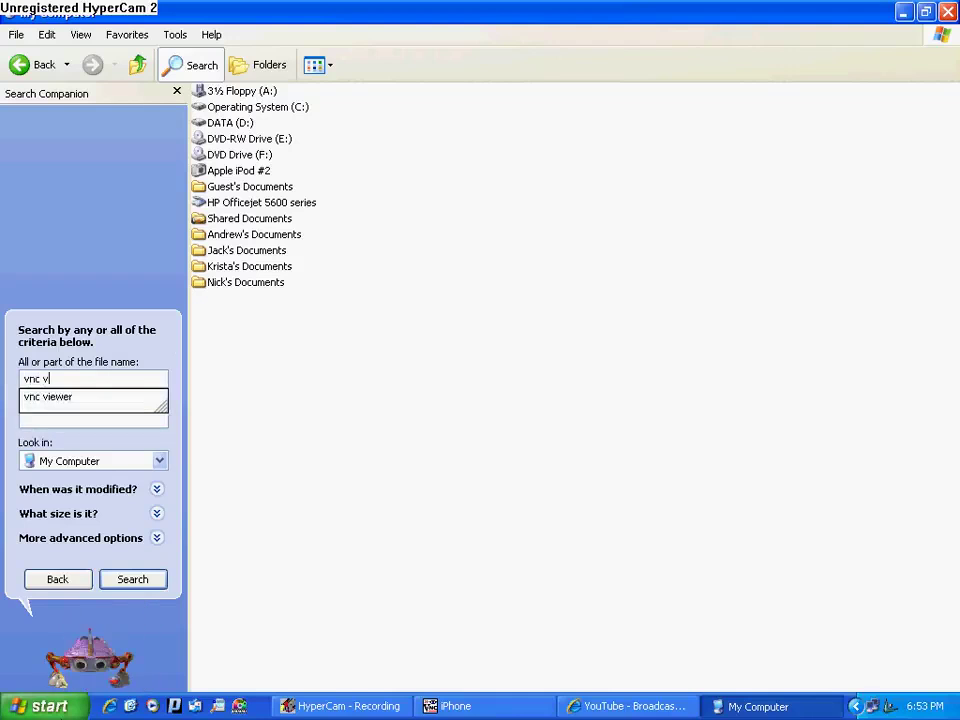
pyautogui.write('iewer')
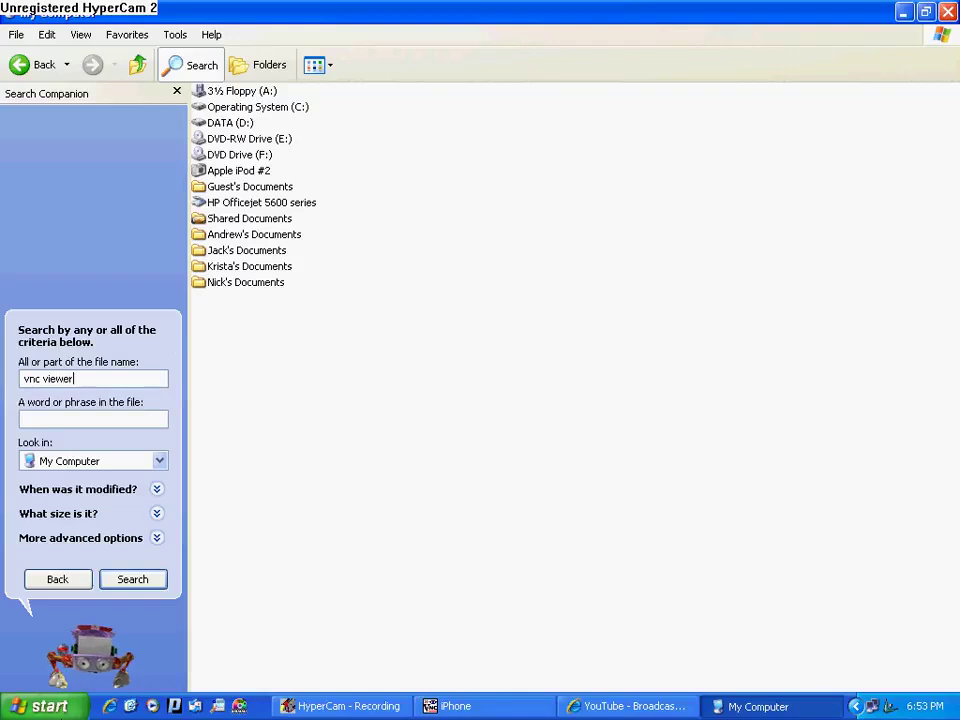
pyautogui.click(132, 580)
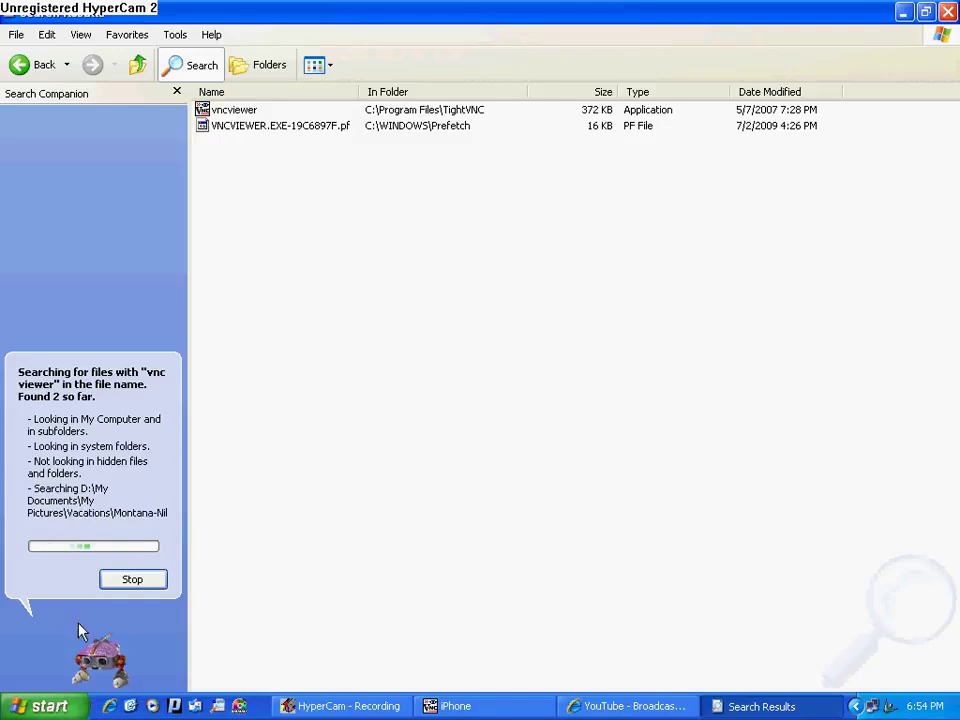
# Step: Launch the vncviewer application in C:\Program Files\TightVNC from the search results
pyautogui.click(243, 113)
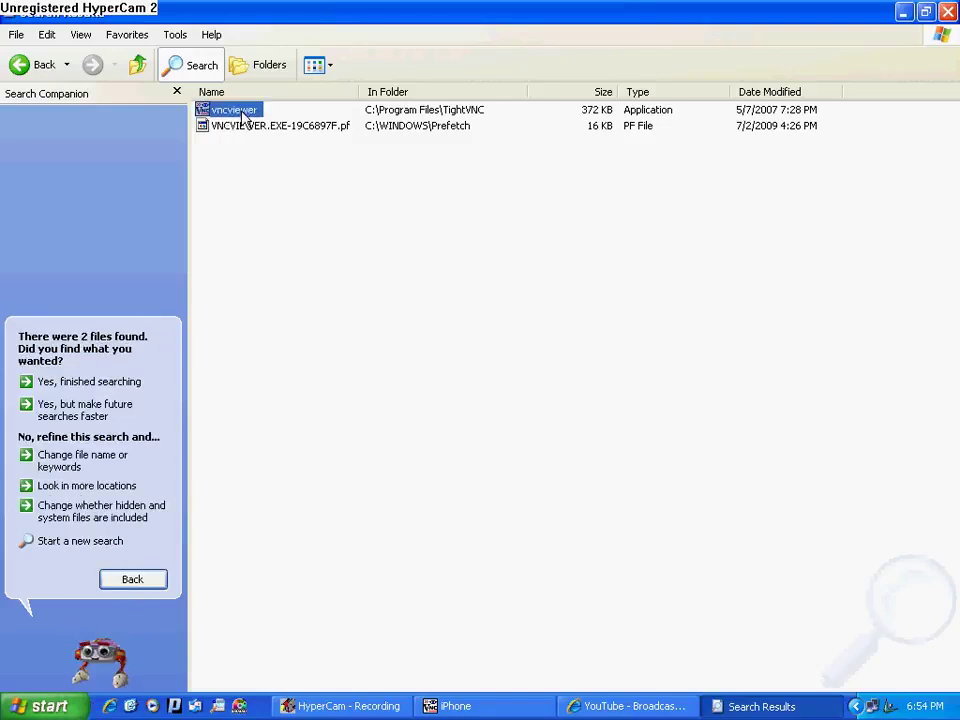
pyautogui.click(238, 106)
pyautogui.press('Return')
pyautogui.press('Return')
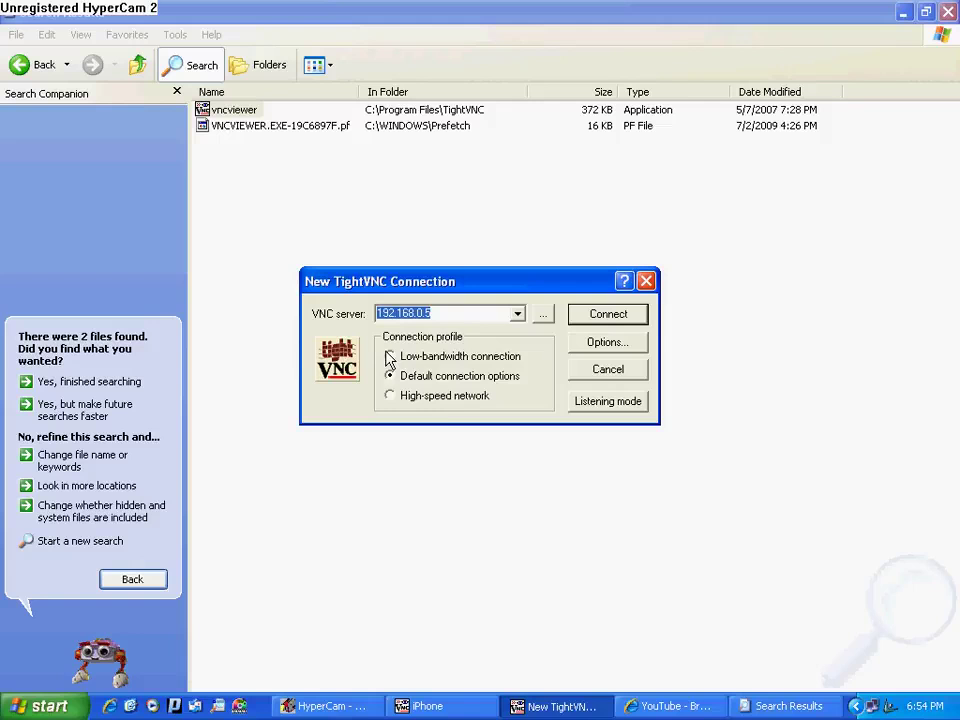
# Step: Connect to the VNC server 192.168.0.5 using the low-bandwidth connection profile
pyautogui.click(436, 397)
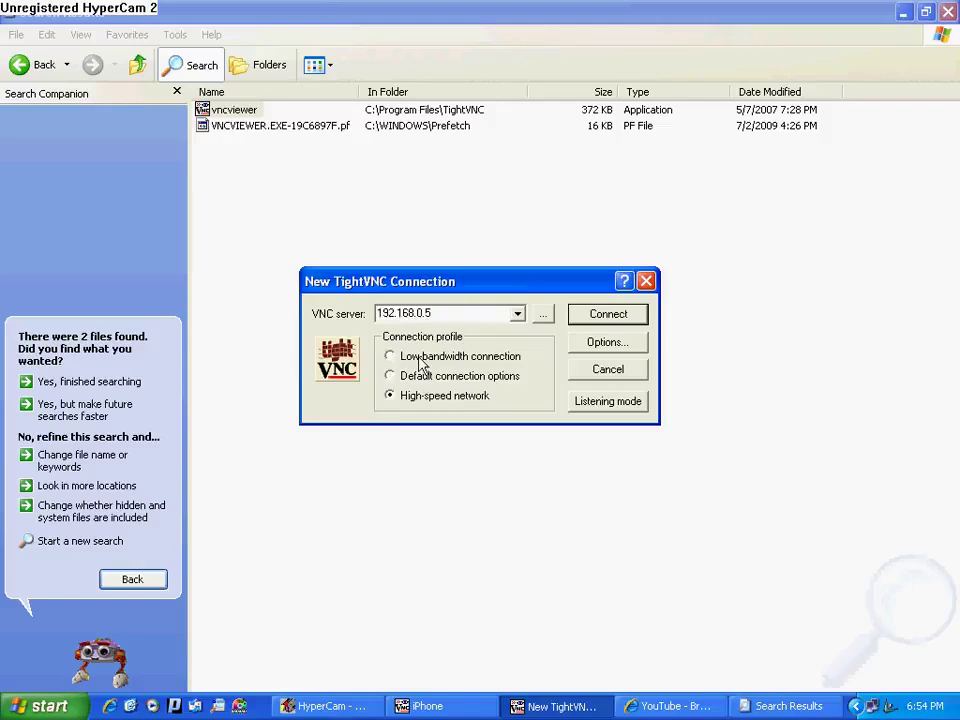
pyautogui.click(419, 358)
pyautogui.click(592, 318)
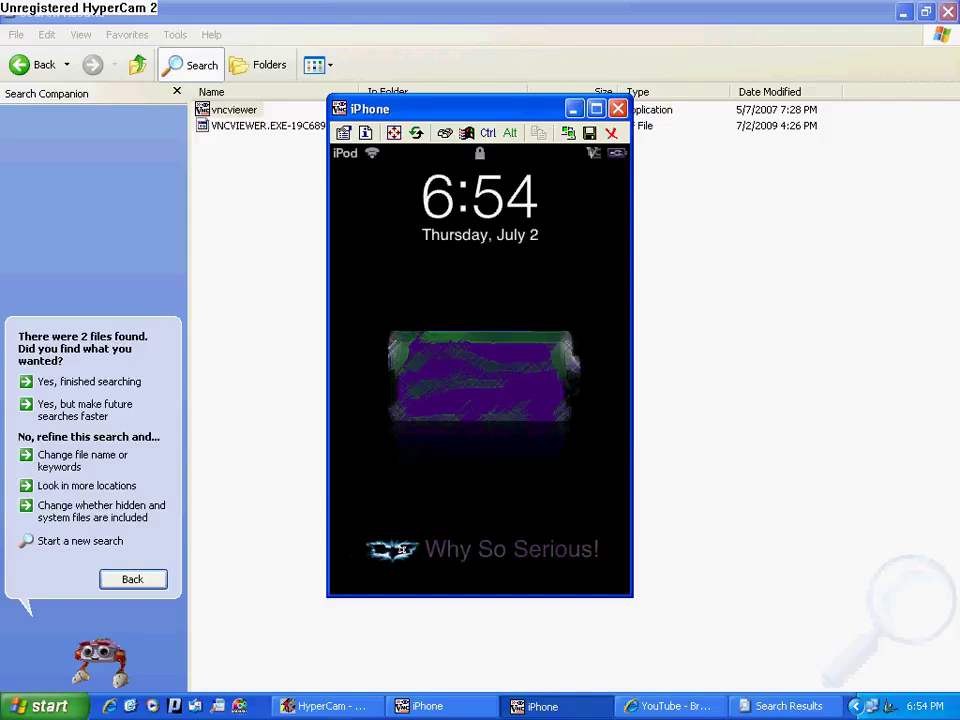
# Step: Unlock the iPod through the VNC viewer by entering the device passcode, and open the Accesseries folder on its home screen
pyautogui.moveTo(486, 551); pyautogui.dragTo(603, 550)
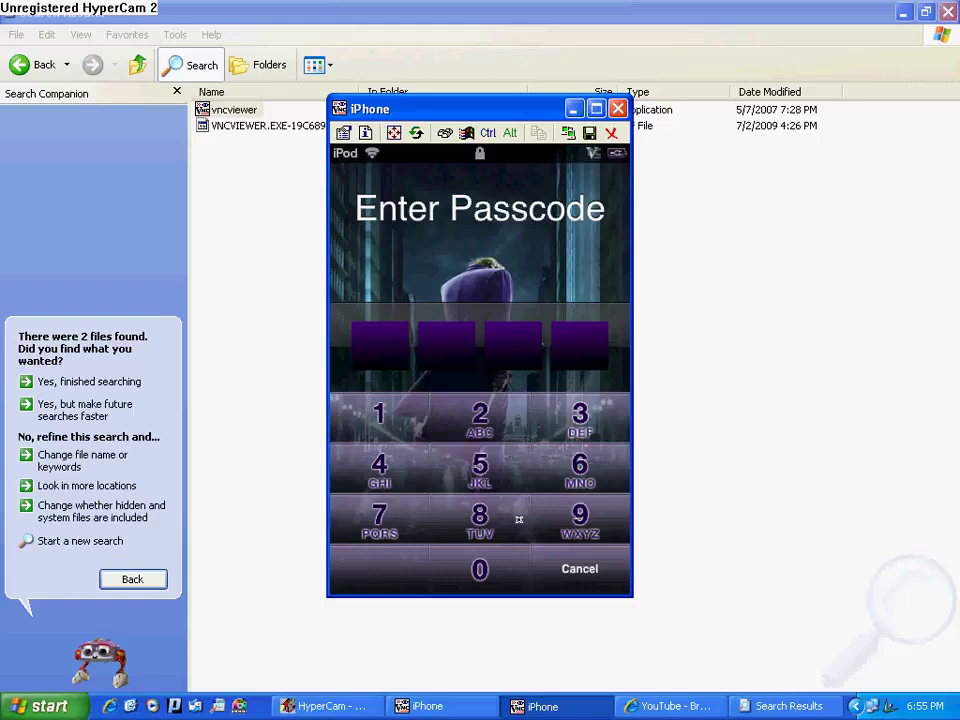
pyautogui.click(580, 517)
pyautogui.click(480, 466)
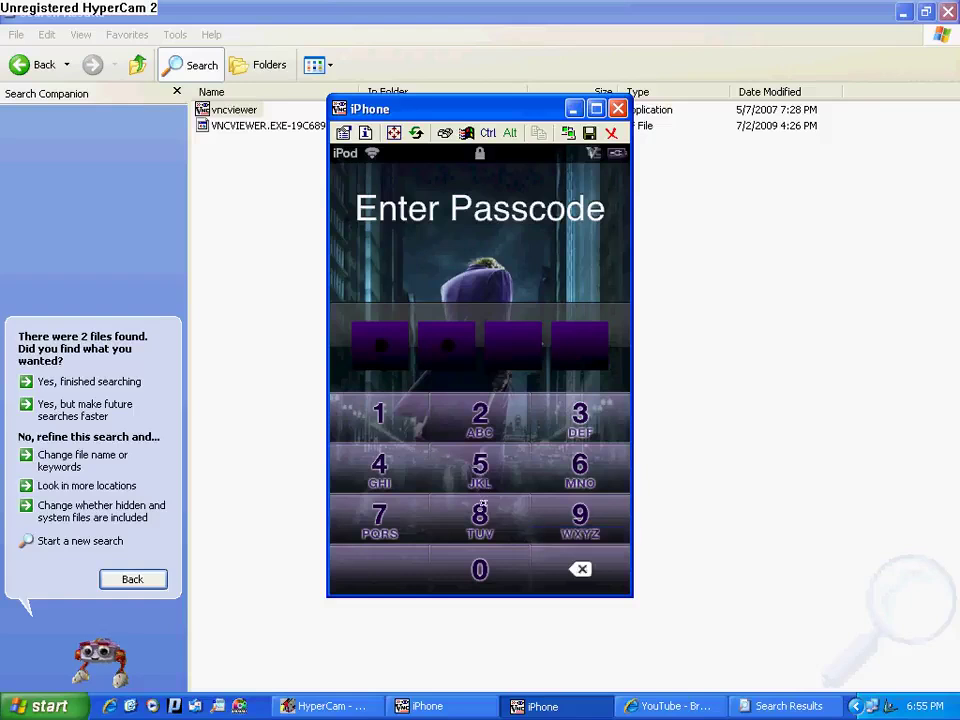
pyautogui.click(474, 458)
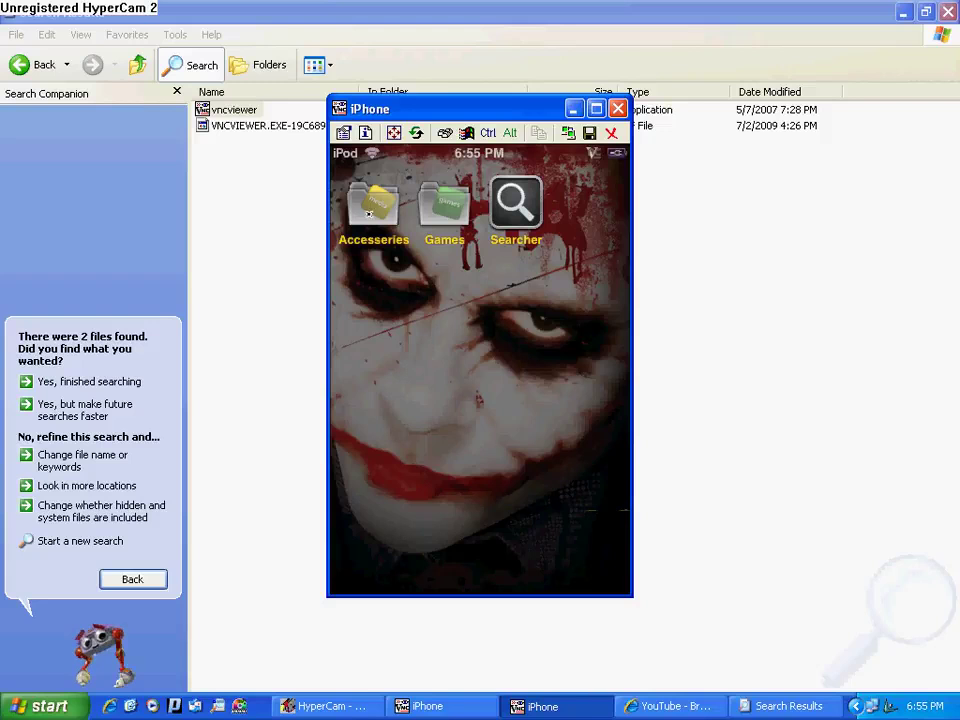
pyautogui.click(369, 211)
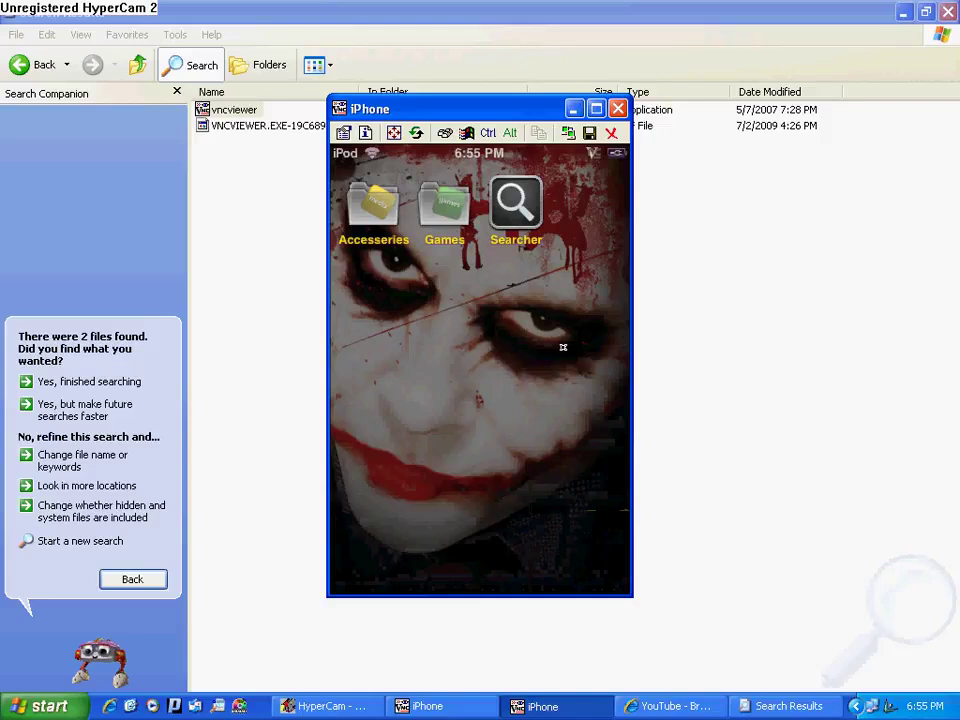
# Step: Put away the iPhone viewer and file search windows, and search Google for "hypercam" in Internet Explorer
pyautogui.click(575, 109)
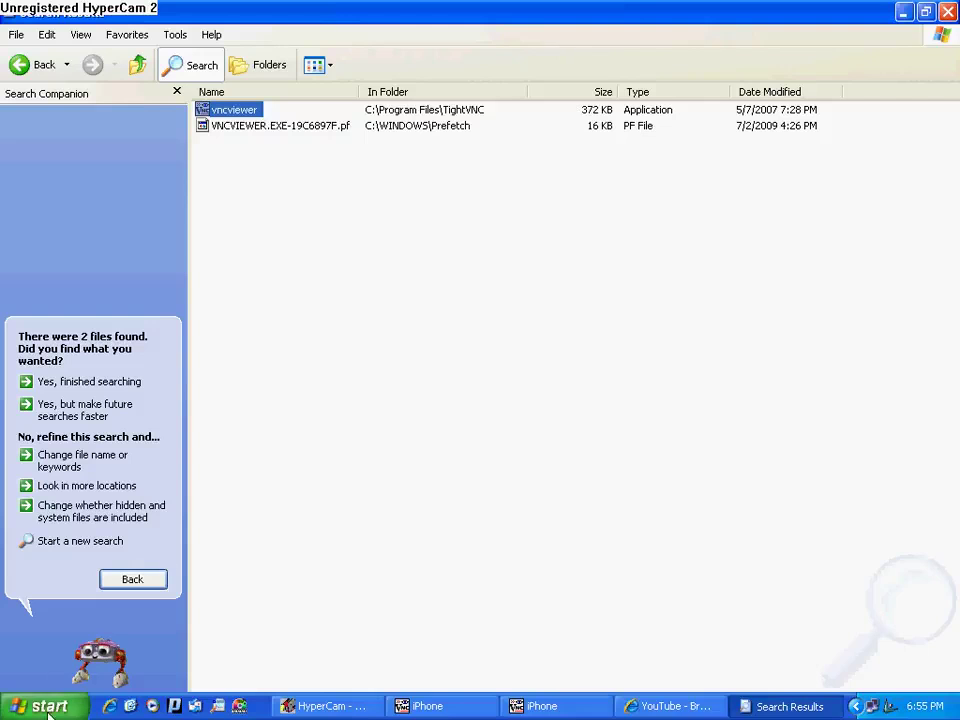
pyautogui.click(947, 12)
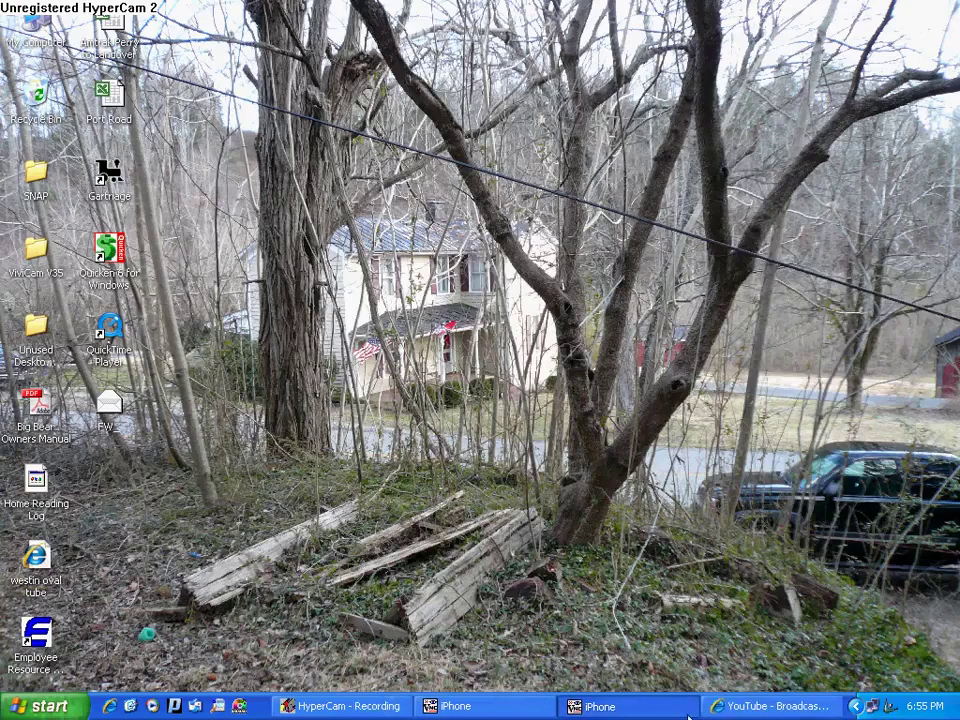
pyautogui.click(40, 706)
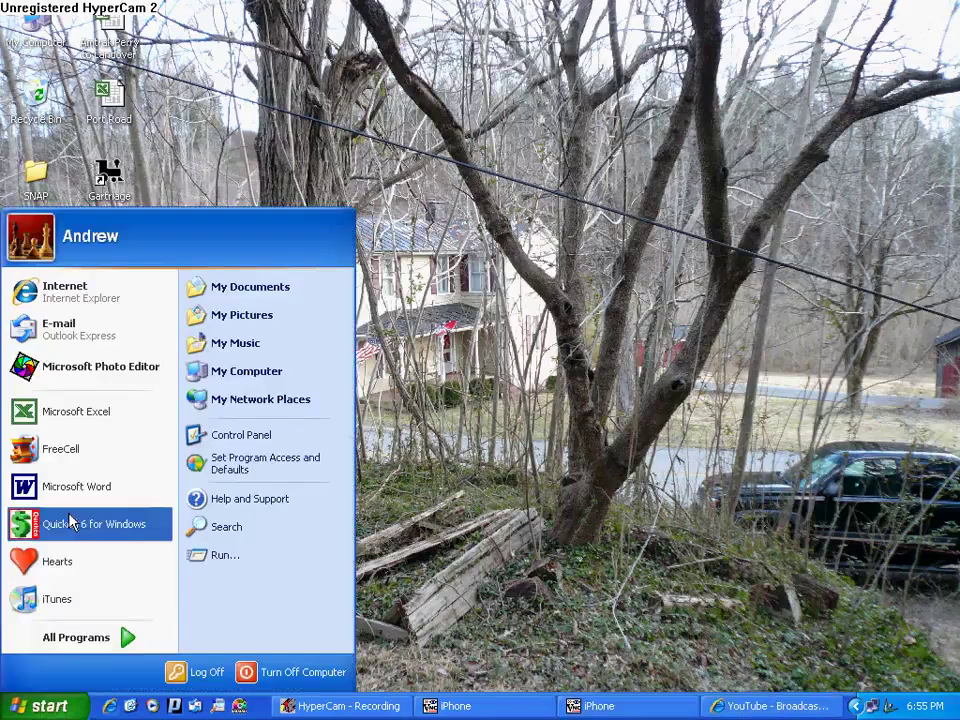
pyautogui.click(96, 294)
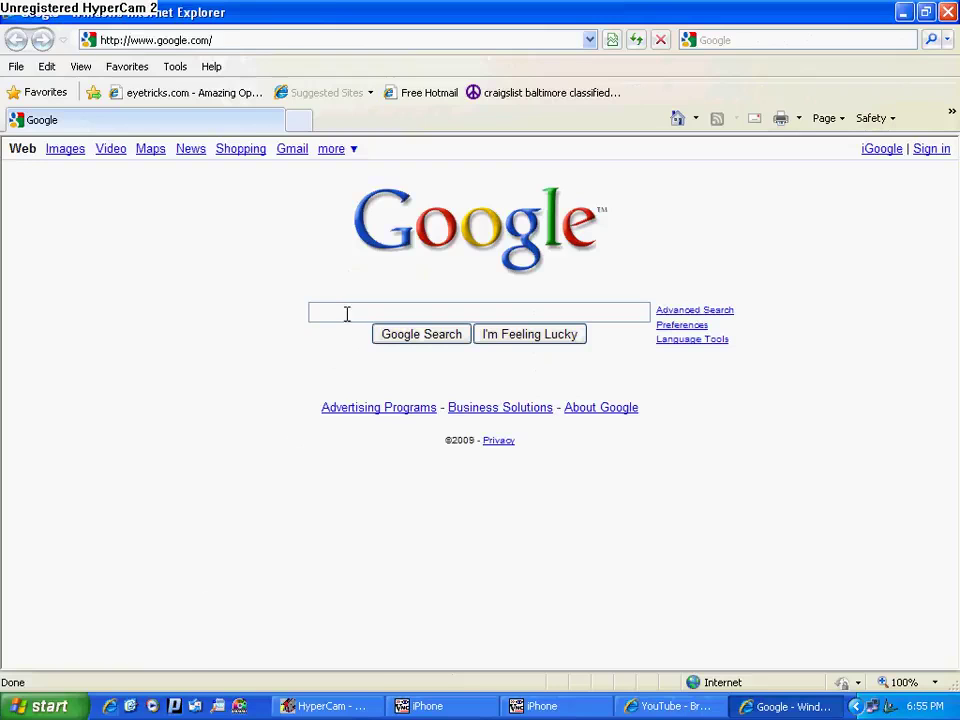
pyautogui.write('hyp')
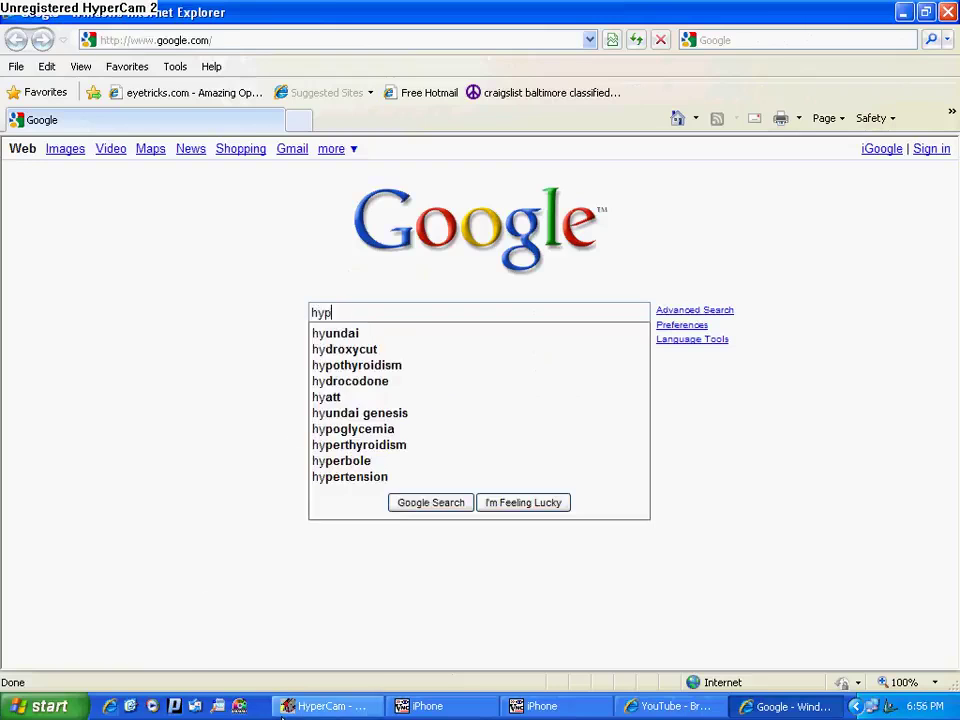
pyautogui.write('ercam')
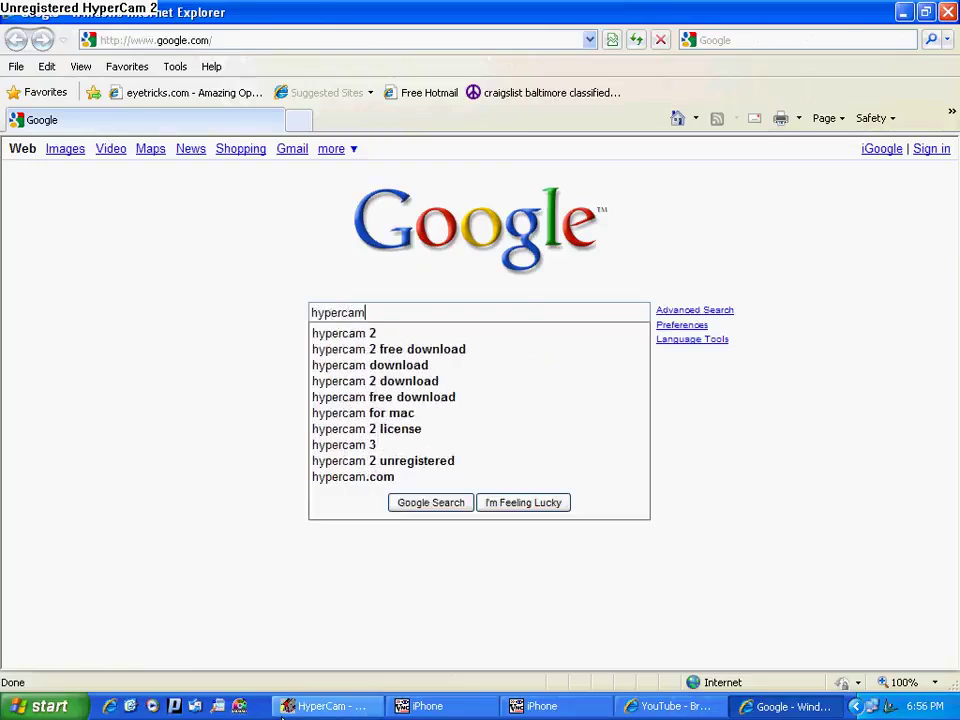
pyautogui.click(438, 507)
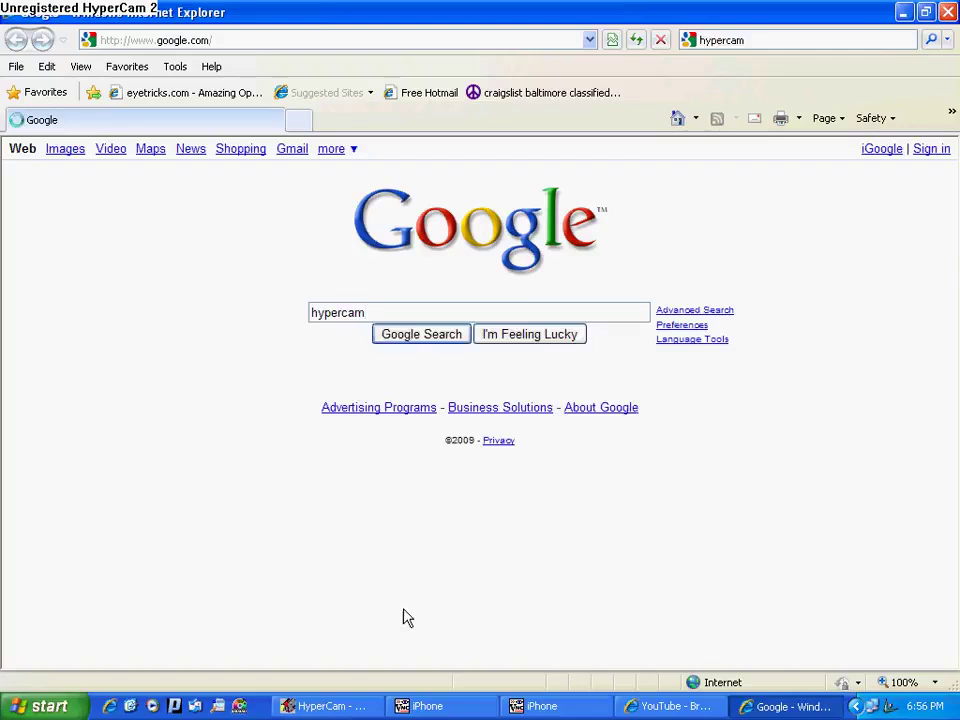
# Step: Try to download HyperCam ver. 2.14.04 from Server 2 as HC2Setup in My Documents, then cancel and close the browser
pyautogui.click(60, 300)
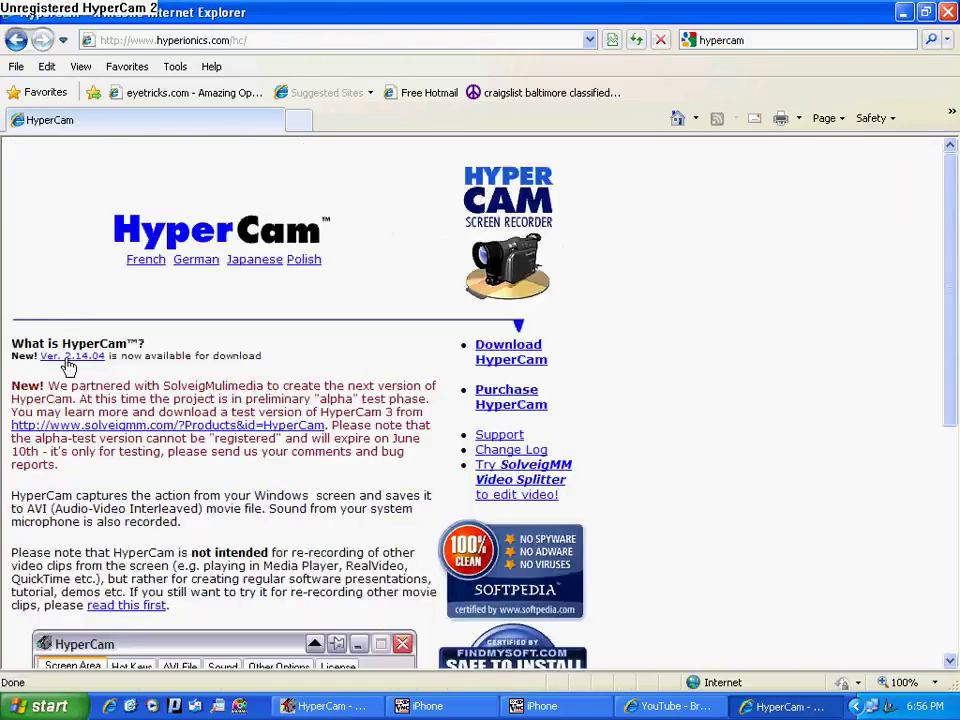
pyautogui.click(66, 357)
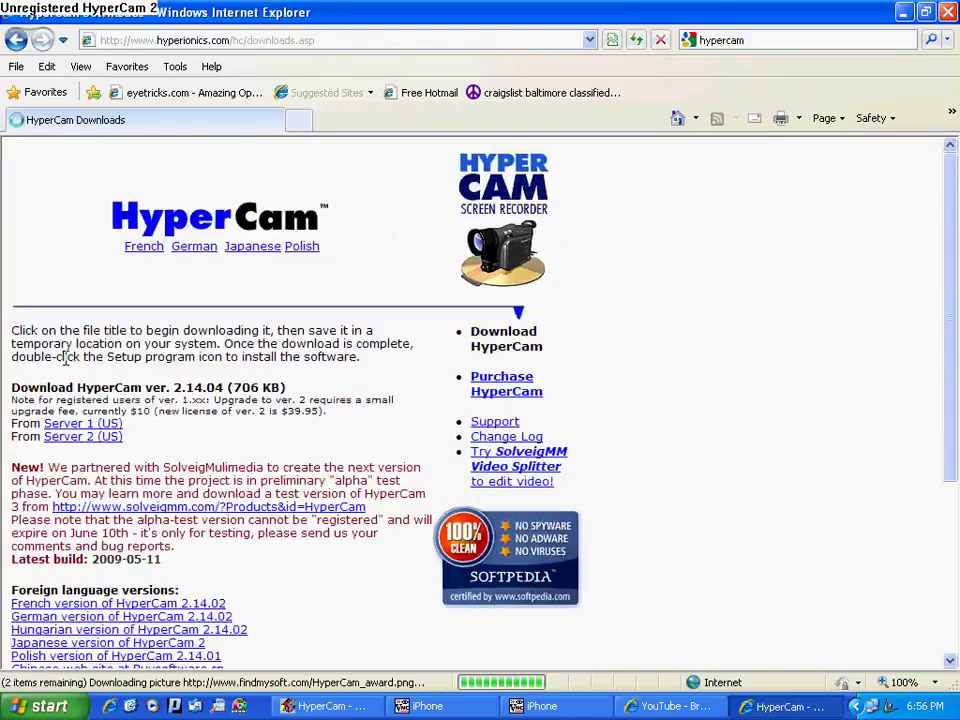
pyautogui.click(97, 440)
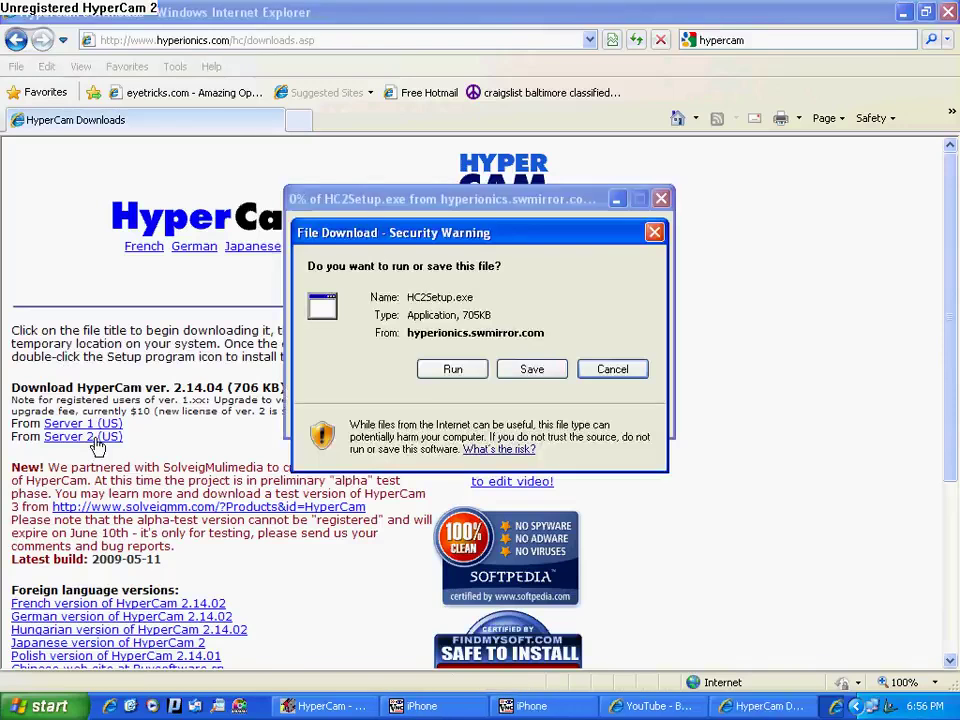
pyautogui.click(540, 370)
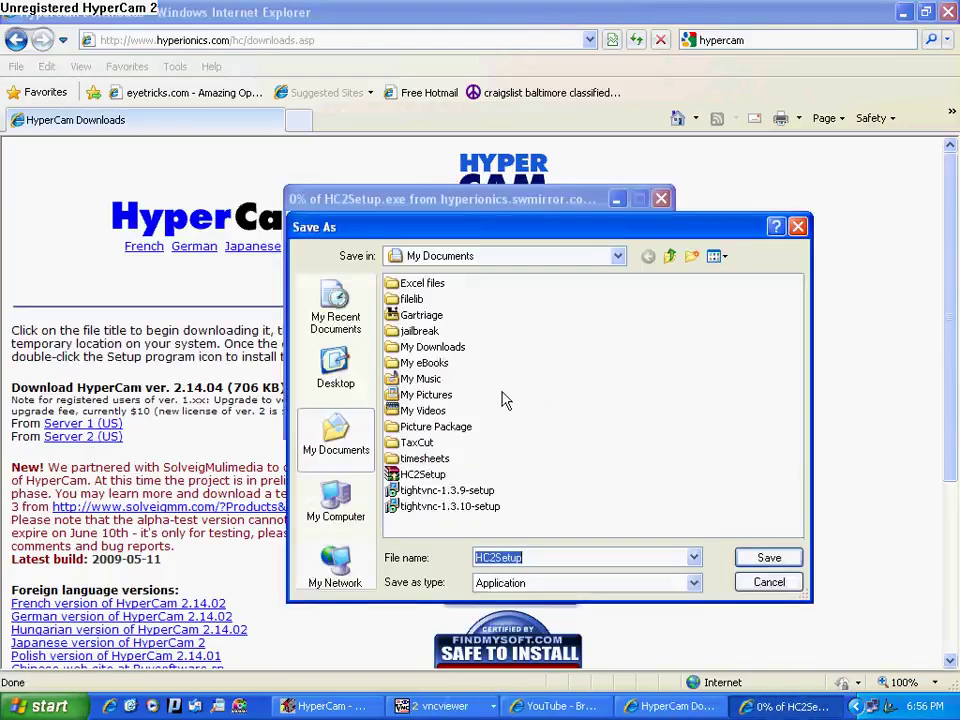
pyautogui.click(762, 558)
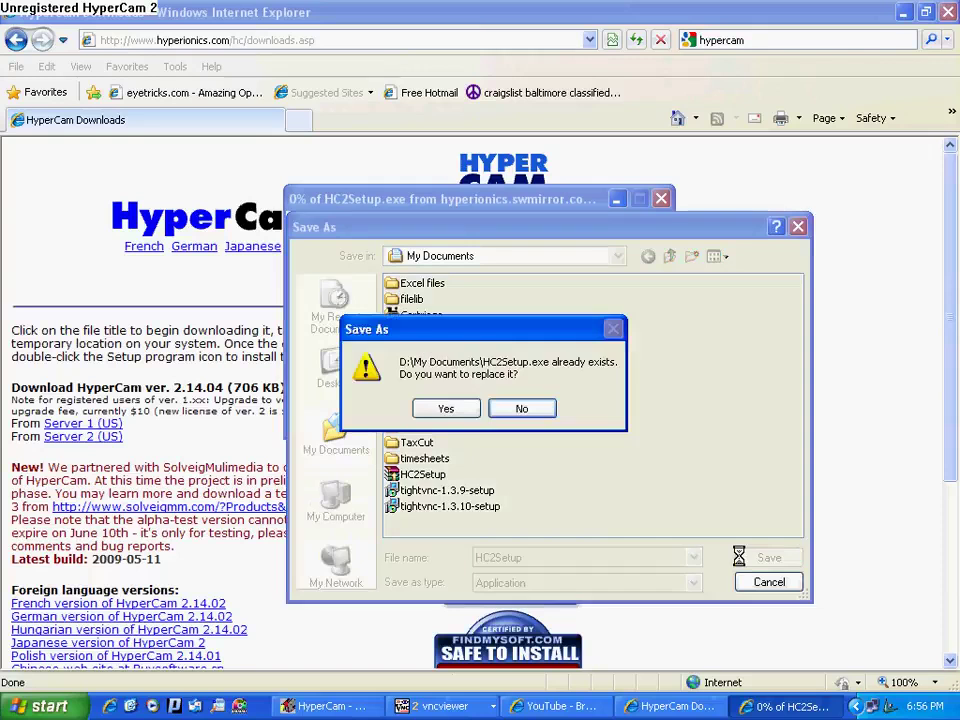
pyautogui.click(467, 411)
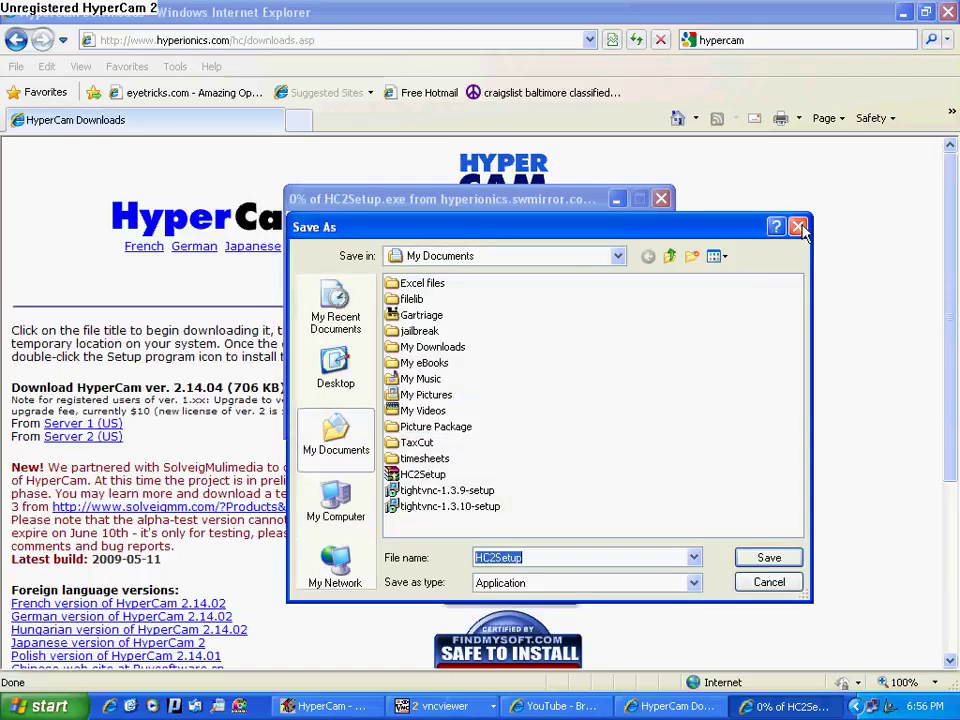
pyautogui.click(767, 585)
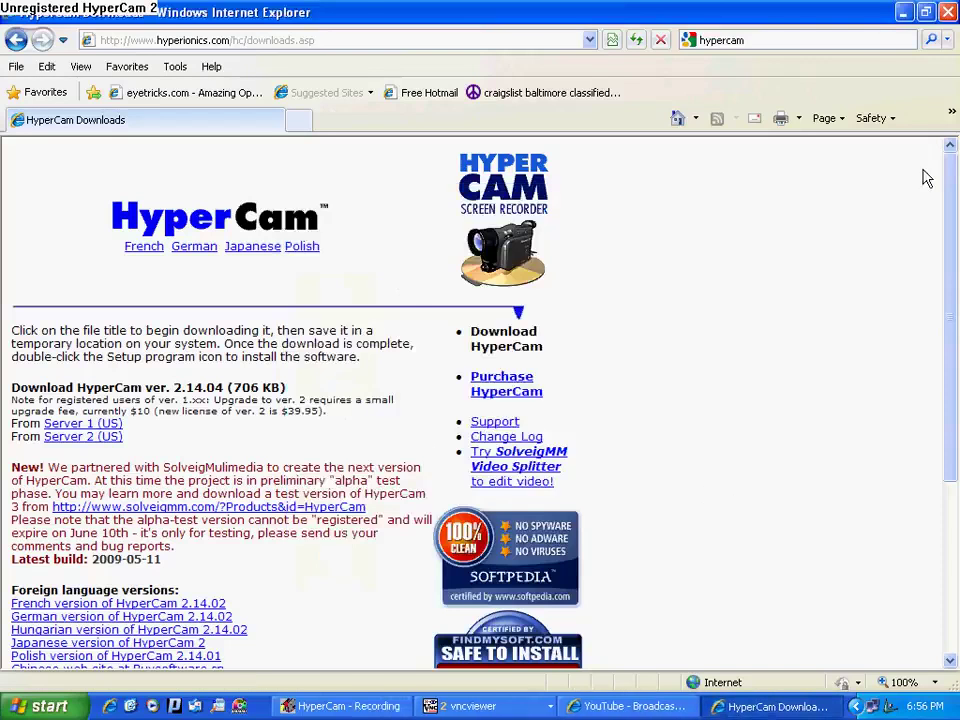
pyautogui.click(948, 12)
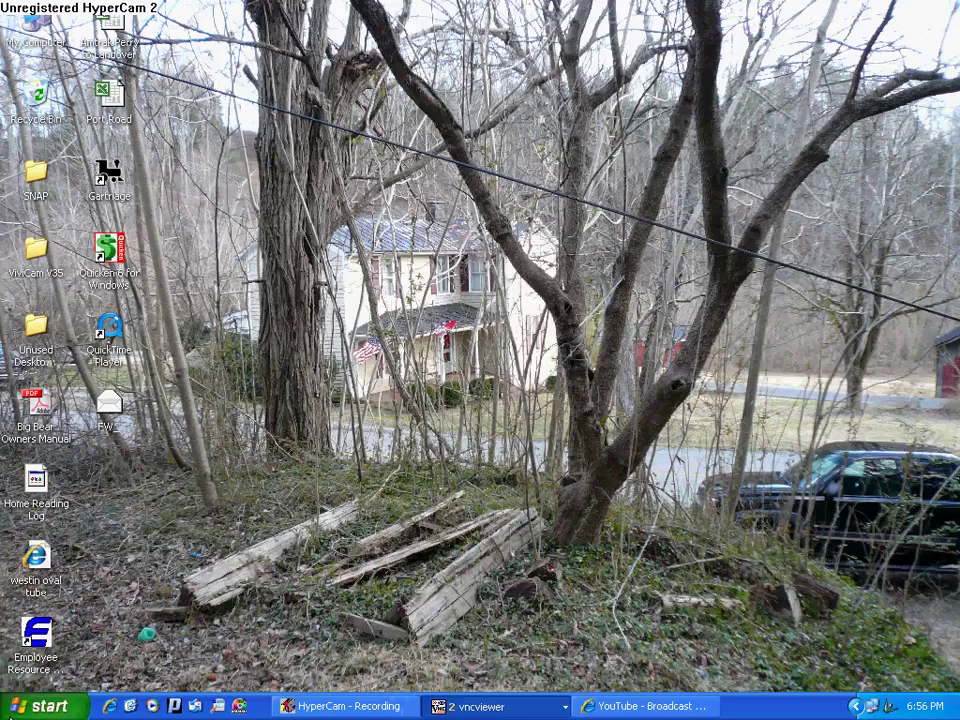
# Step: Run HC2Setup from My Documents and decline repairing the HyperCam installation
pyautogui.click(40, 706)
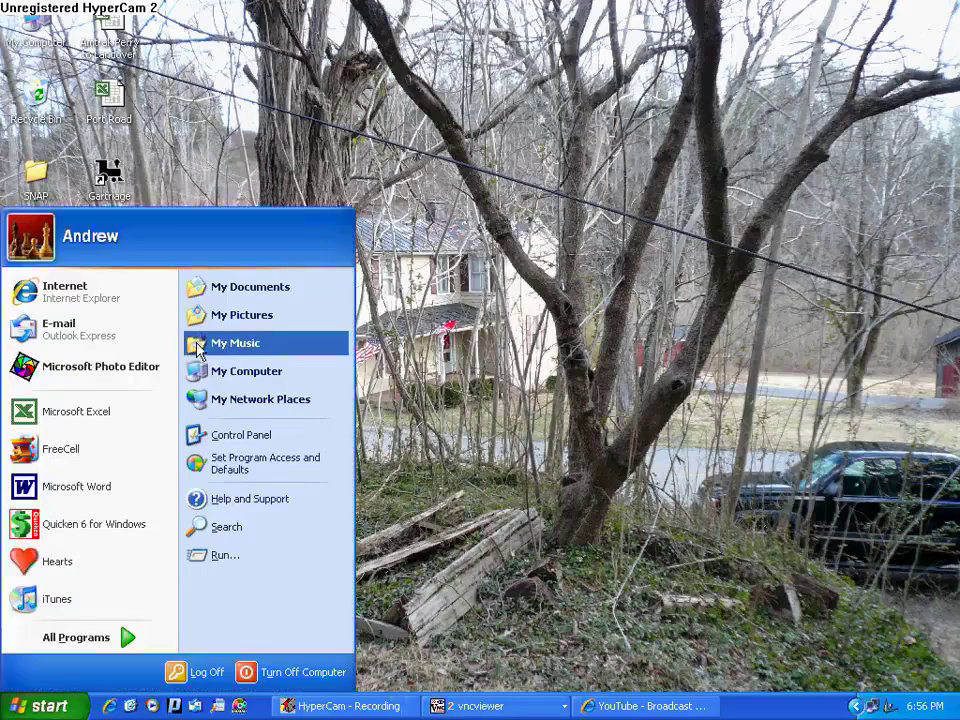
pyautogui.click(272, 285)
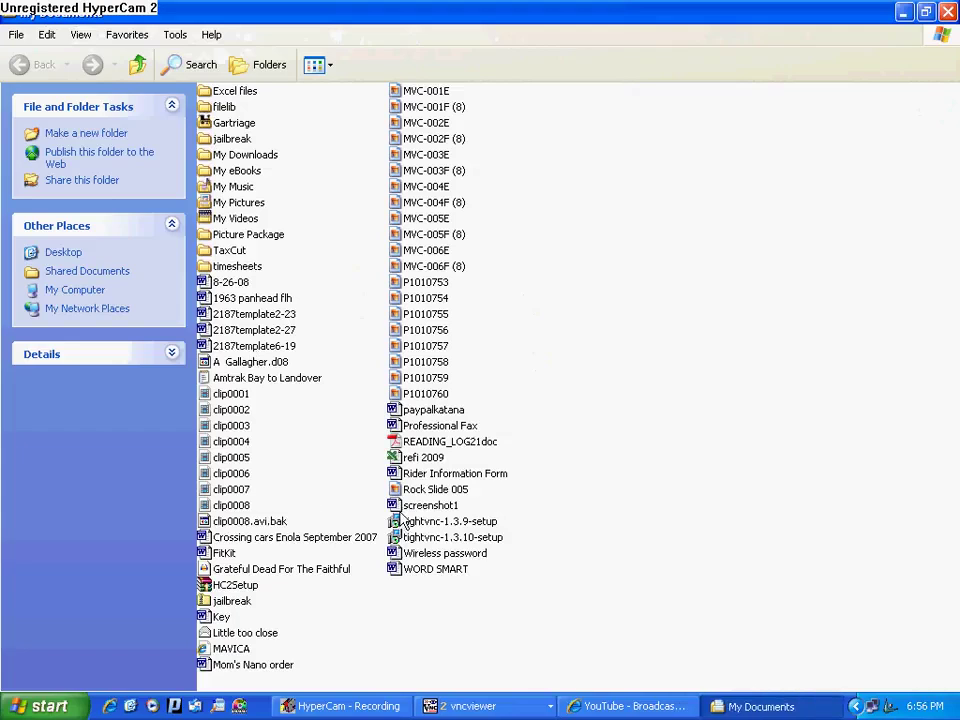
pyautogui.doubleClick(238, 588)
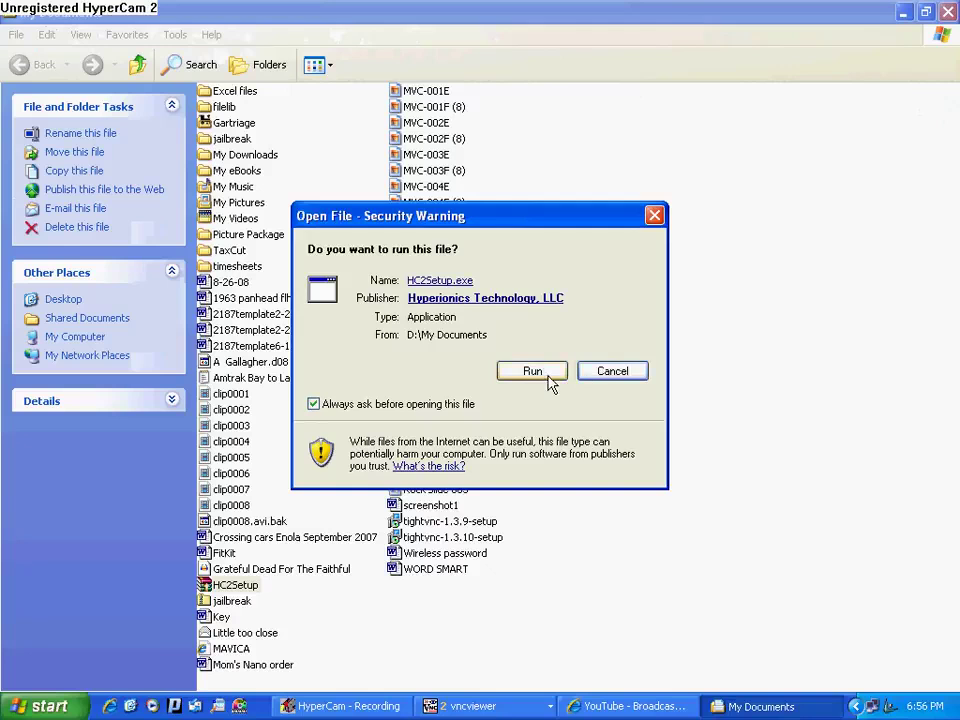
pyautogui.click(532, 371)
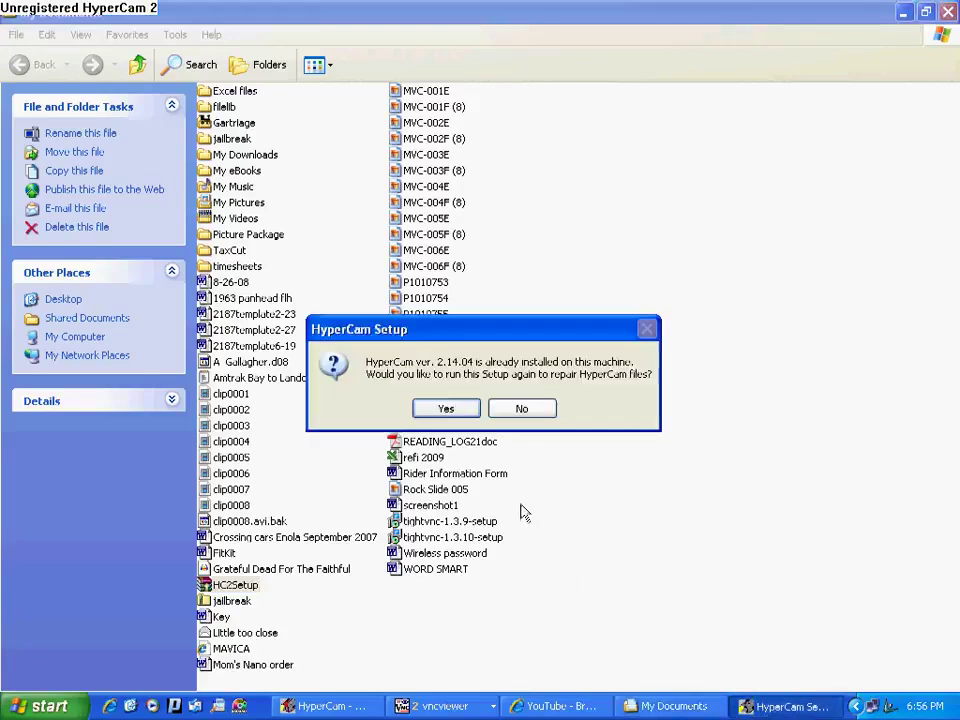
pyautogui.click(501, 411)
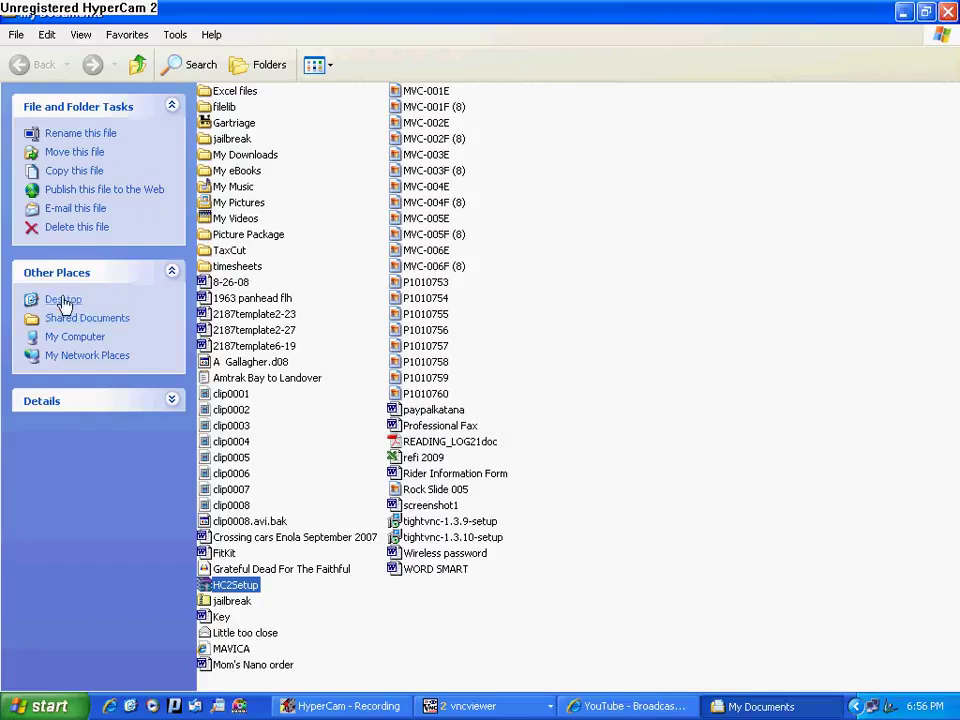
# Step: Search all files and folders in My Computer for the file name "hypercam", and stop the search
pyautogui.click(72, 341)
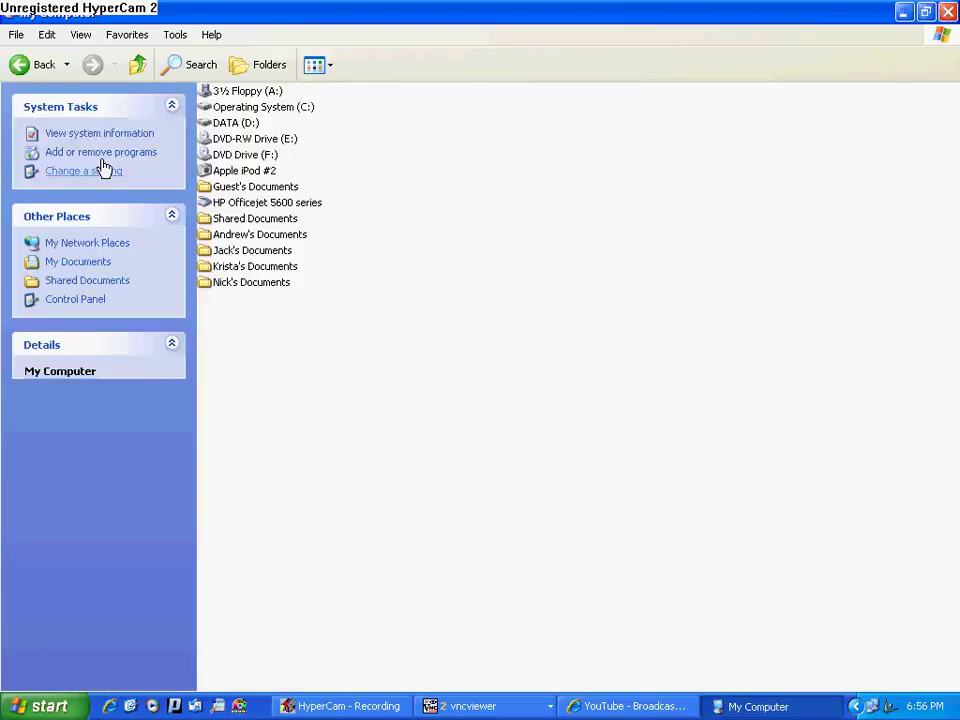
pyautogui.click(189, 65)
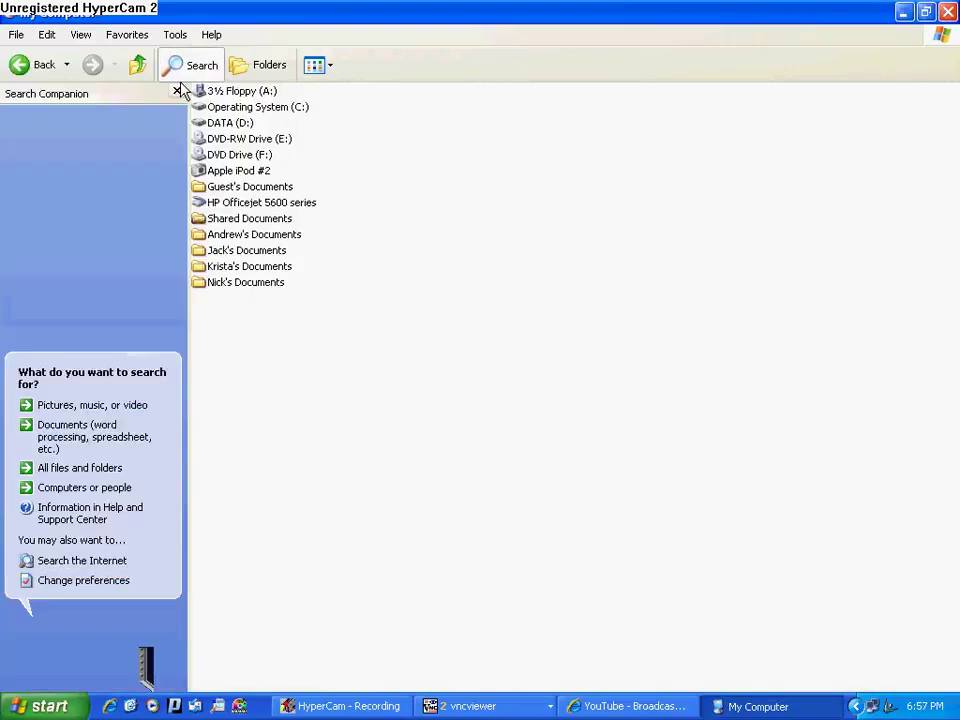
pyautogui.click(64, 469)
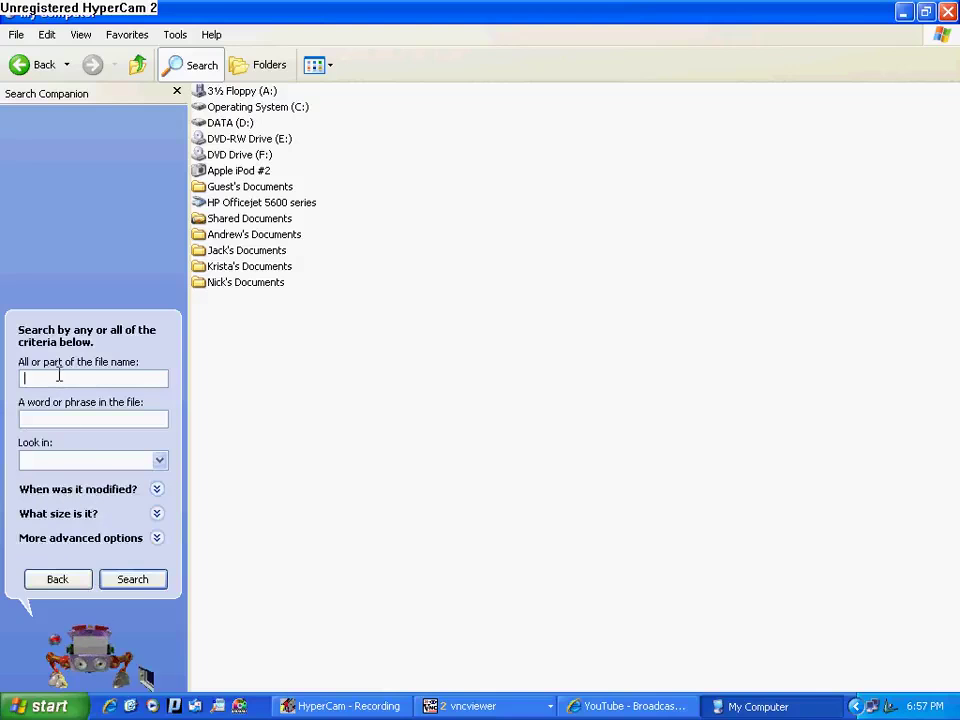
pyautogui.write('h')
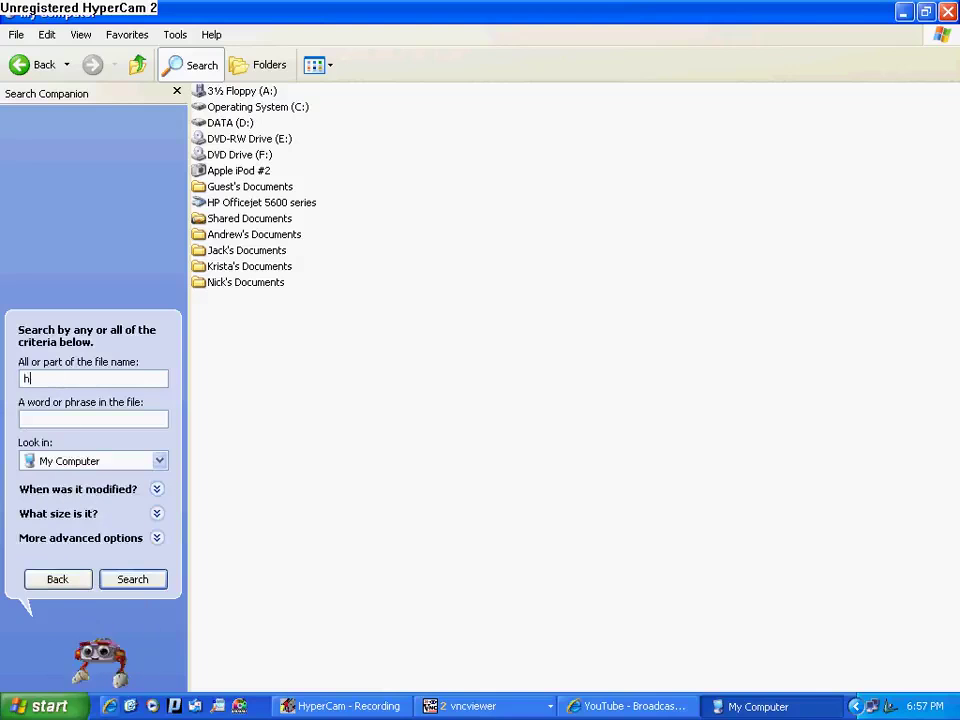
pyautogui.write('ypercam')
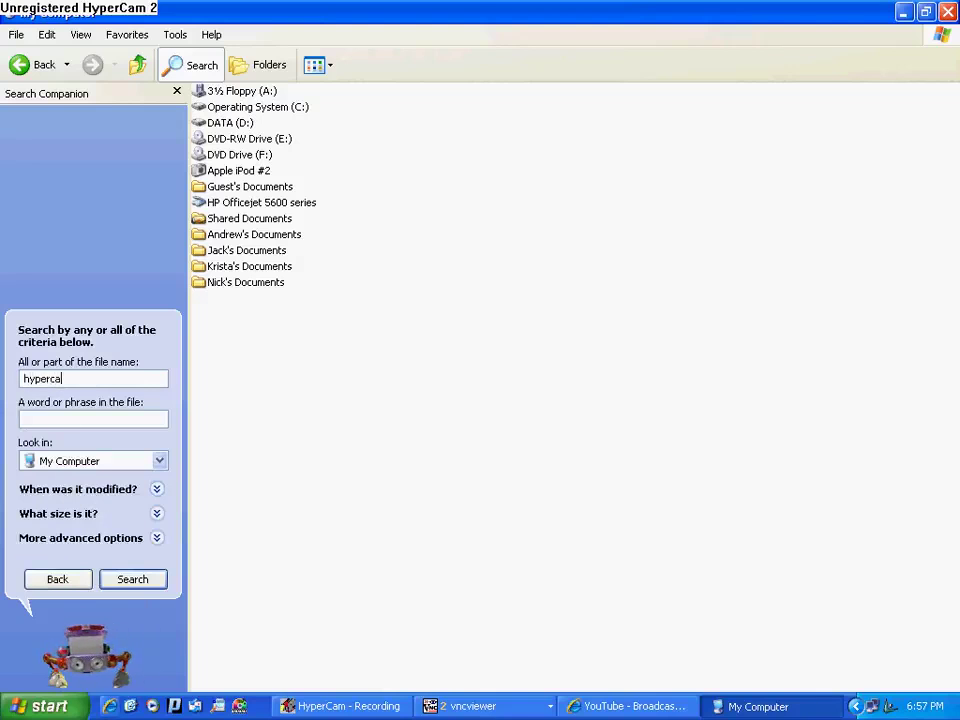
pyautogui.click(137, 578)
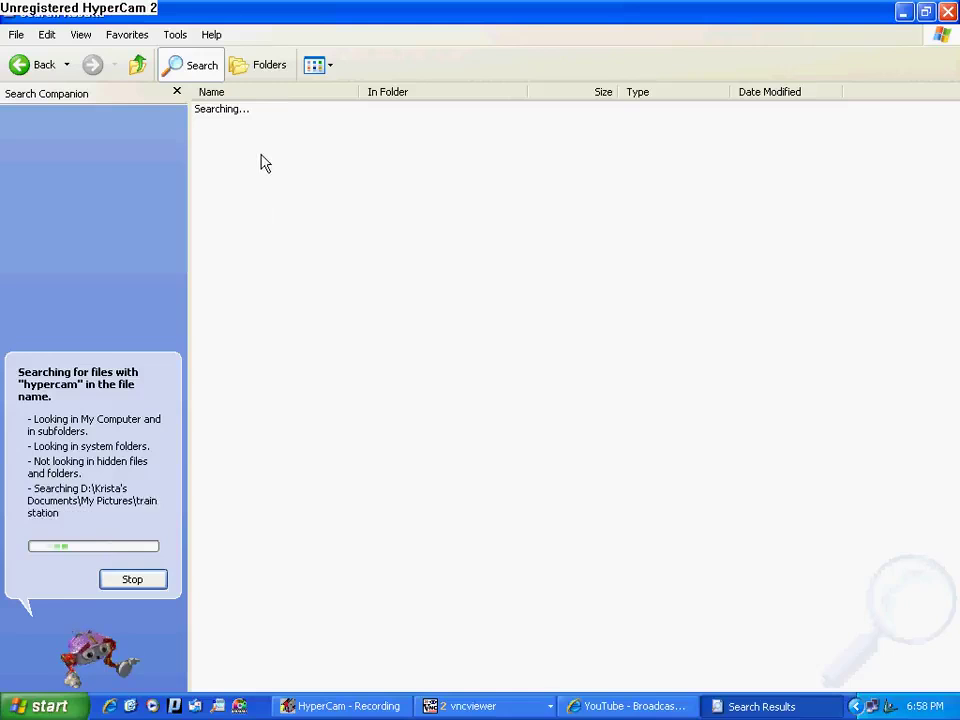
pyautogui.click(122, 584)
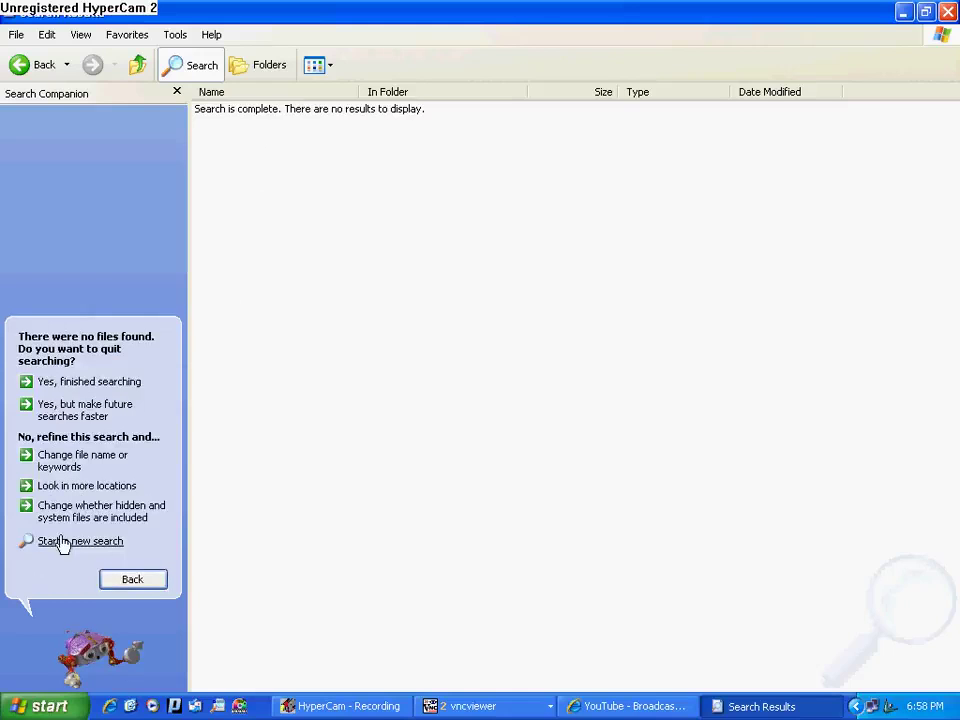
# Step: Browse the C: drive to the Google folder in Program Files, select the HyCam2 application, and close the folder window
pyautogui.click(22, 62)
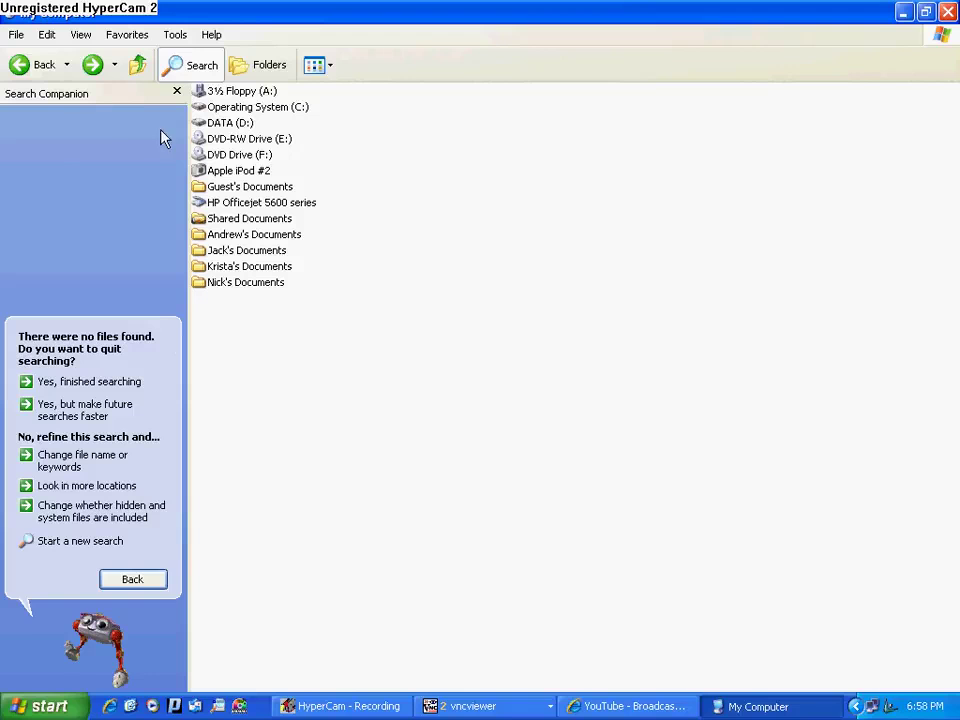
pyautogui.doubleClick(274, 108)
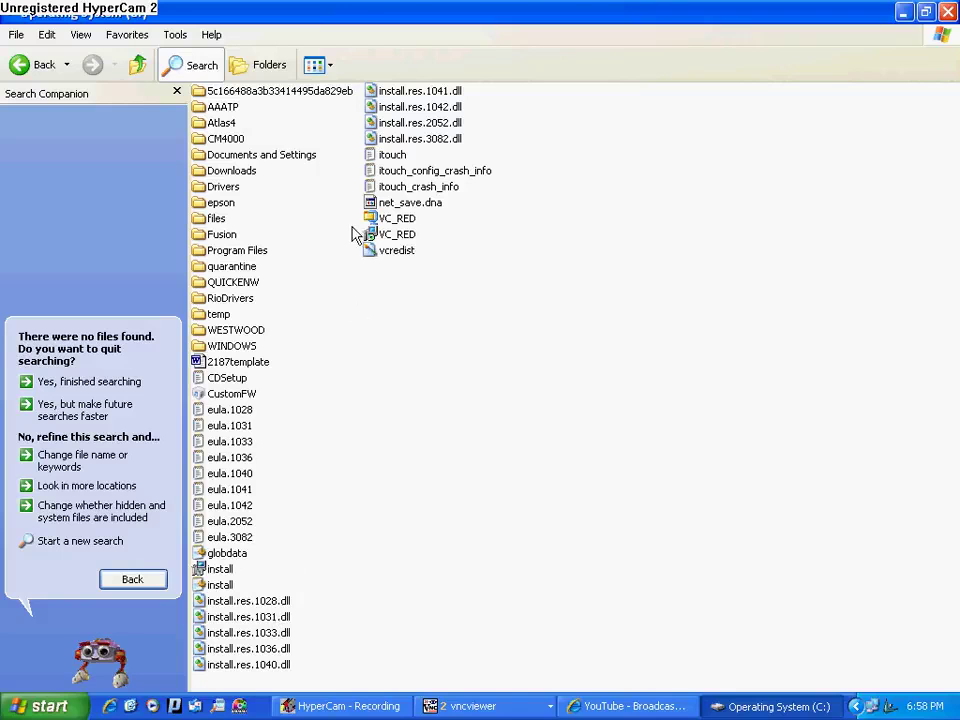
pyautogui.doubleClick(262, 252)
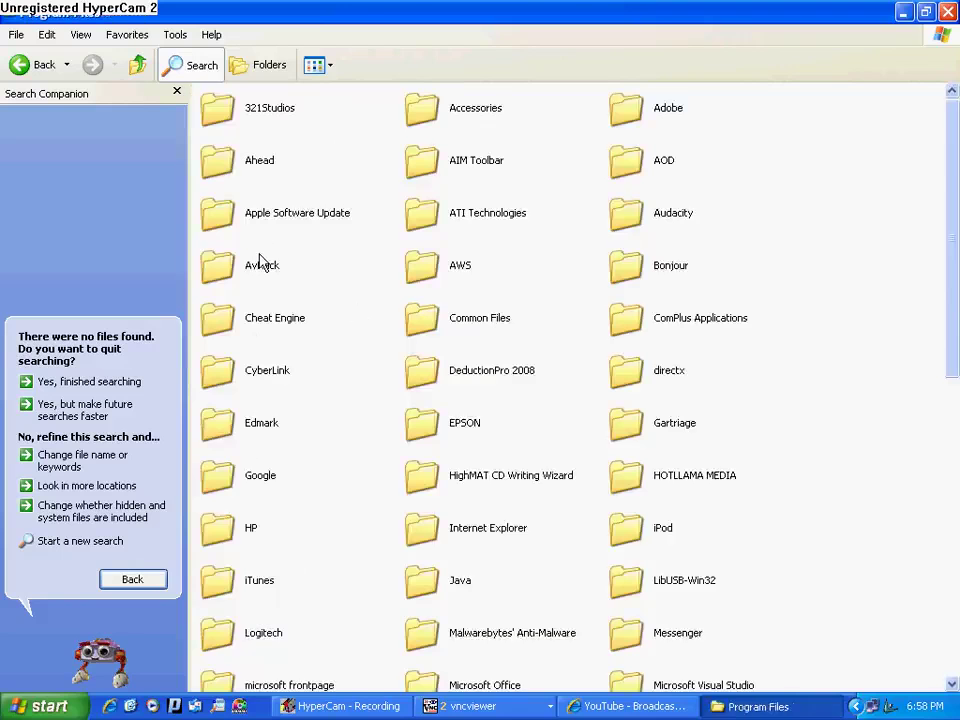
pyautogui.scroll(-10, 403, 350)
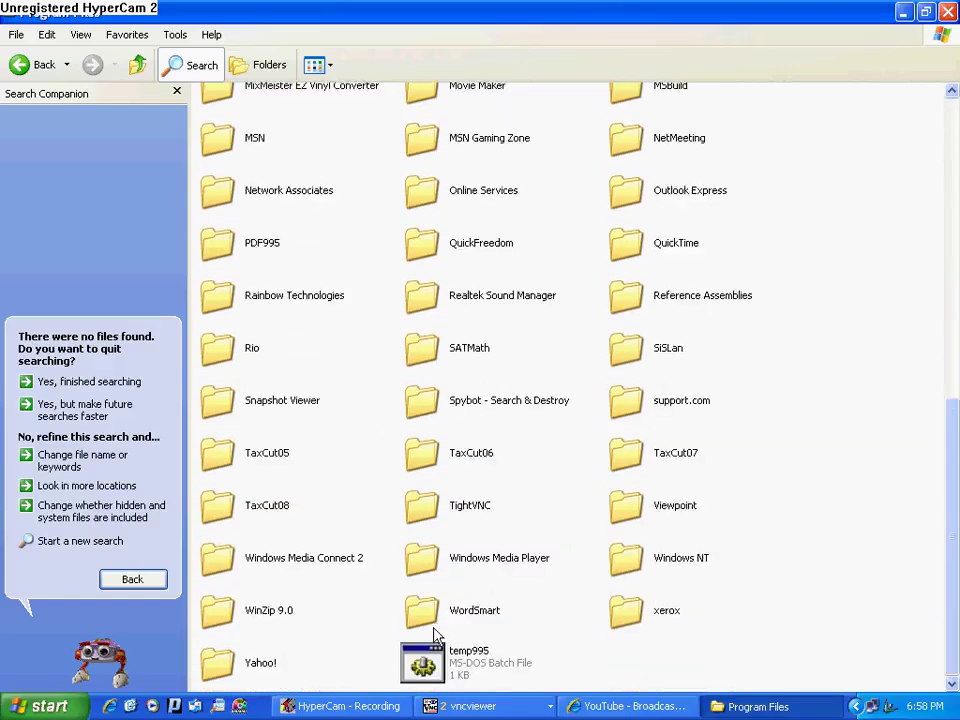
pyautogui.scroll(10, 436, 636)
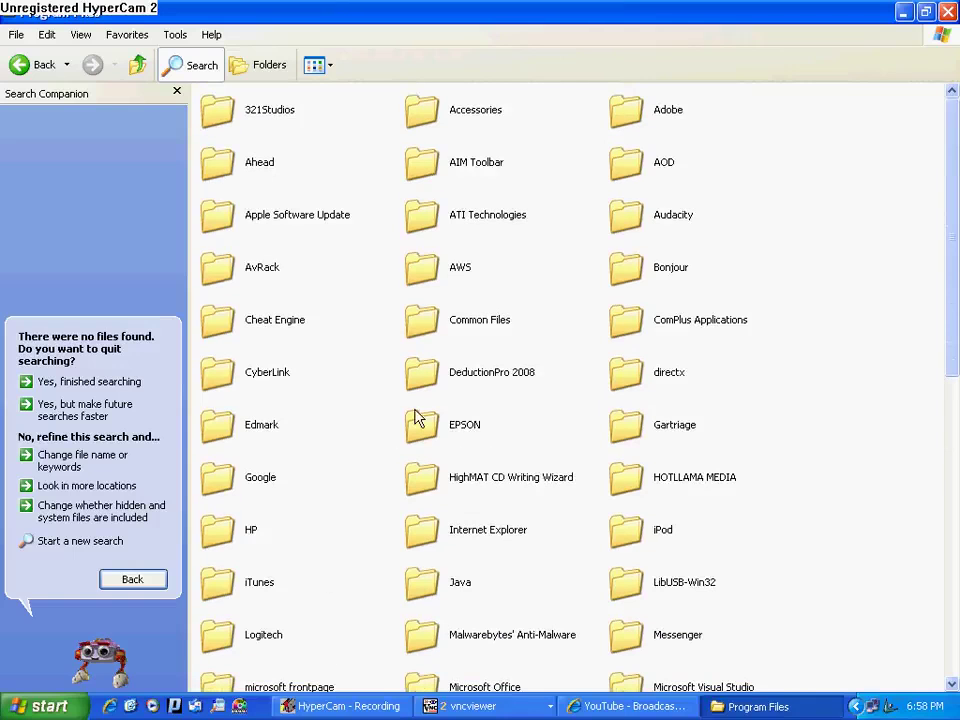
pyautogui.doubleClick(237, 476)
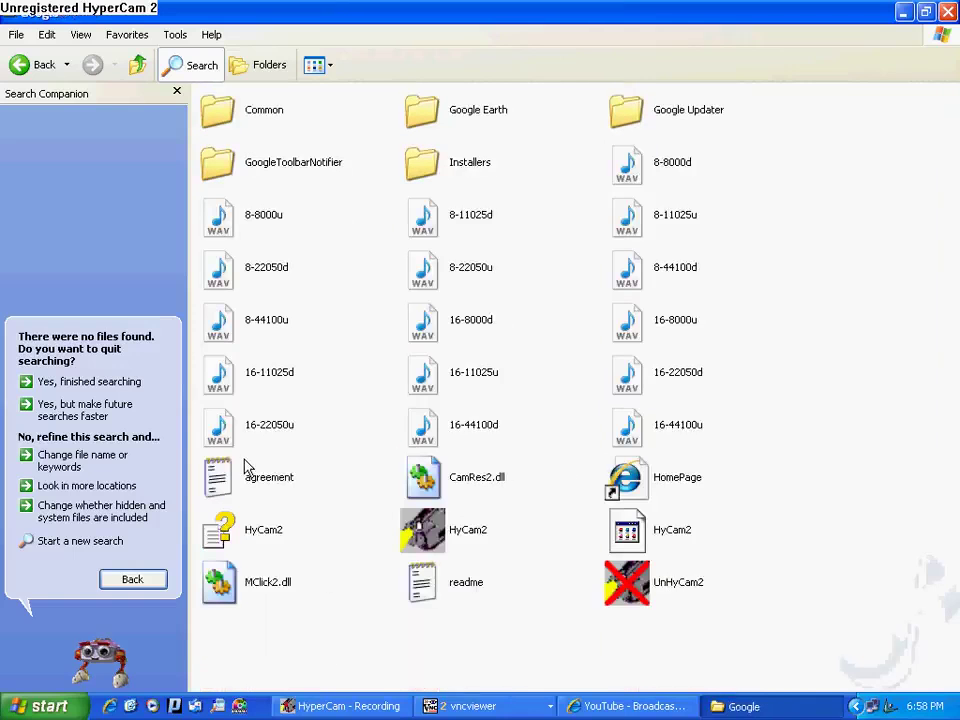
pyautogui.click(437, 537)
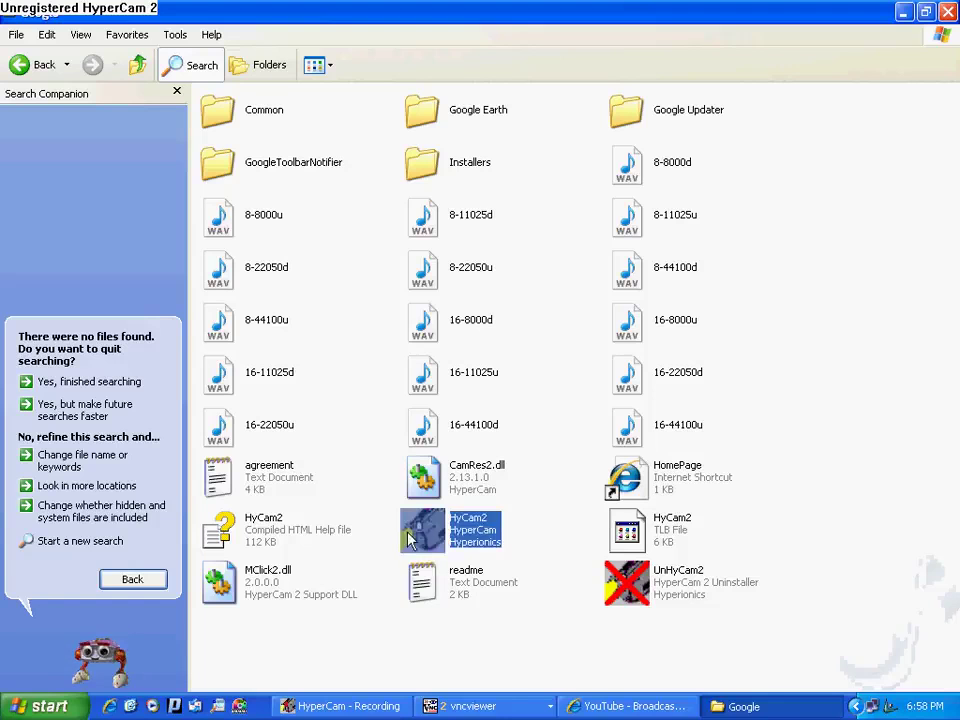
pyautogui.click(947, 12)
# Step: Bring up the HyperCam window, review its hot key, AVI file, sound, other, license and screen area settings, and minimize it
pyautogui.click(340, 706)
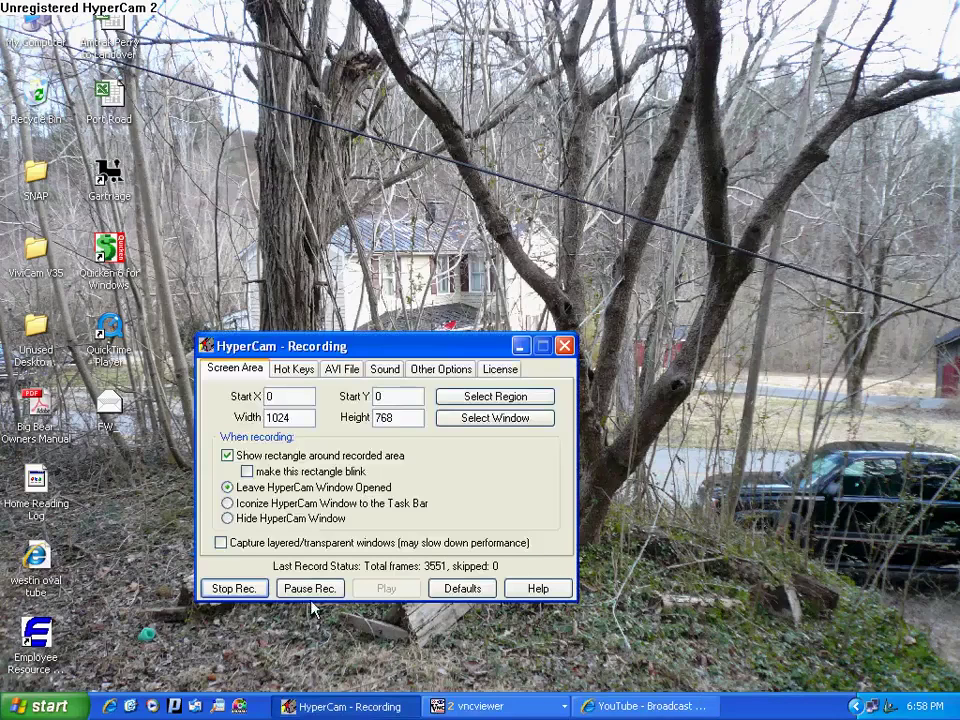
pyautogui.moveTo(297, 350); pyautogui.dragTo(370, 228)
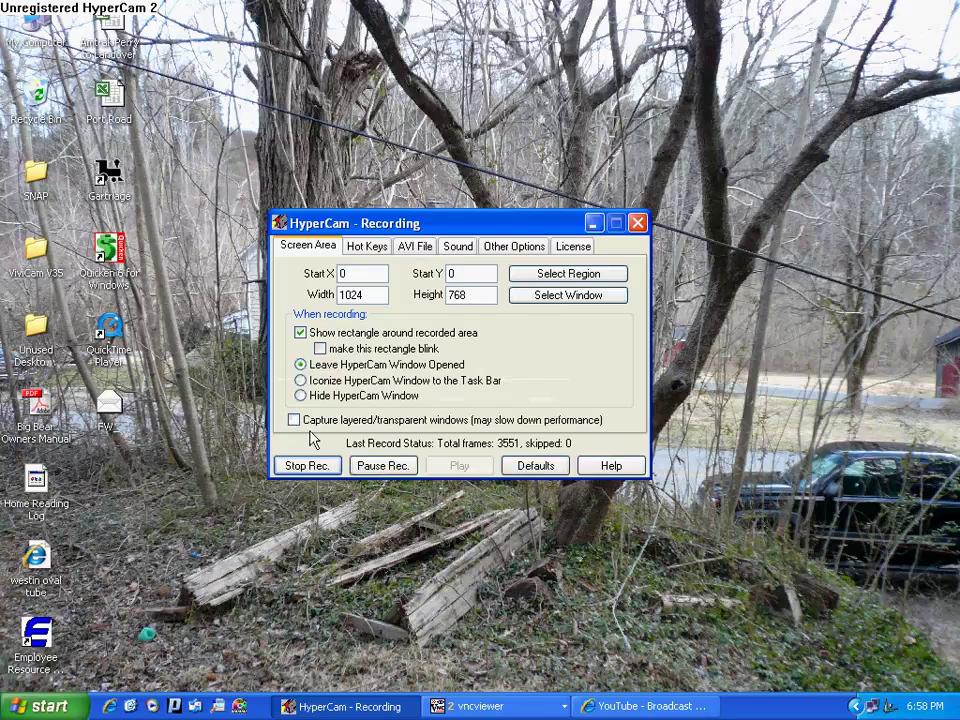
pyautogui.click(366, 248)
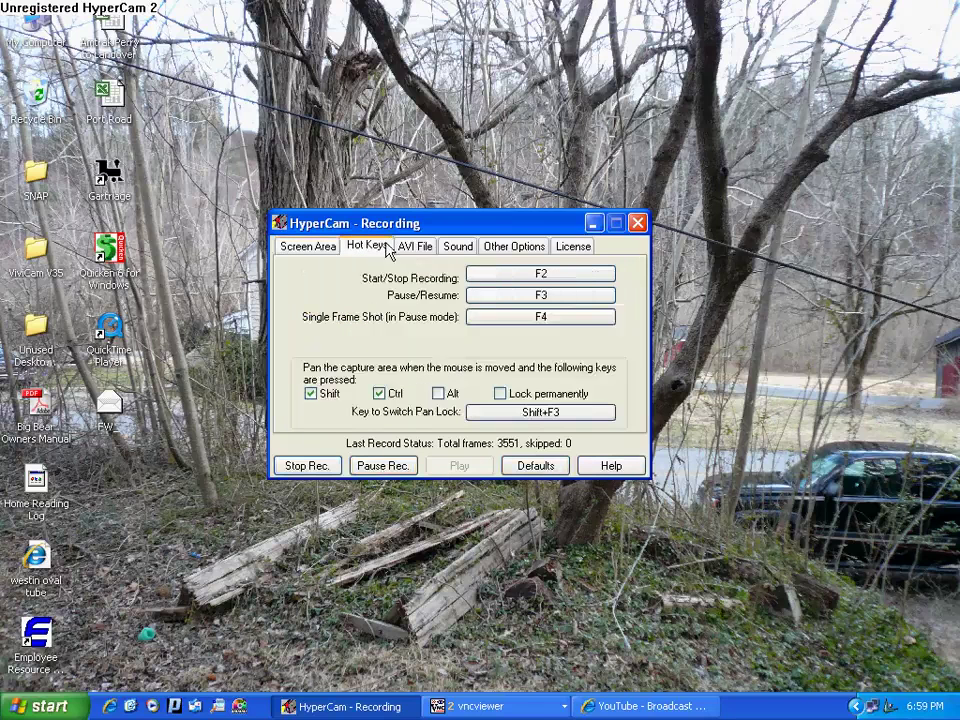
pyautogui.click(424, 249)
pyautogui.click(460, 250)
pyautogui.click(525, 250)
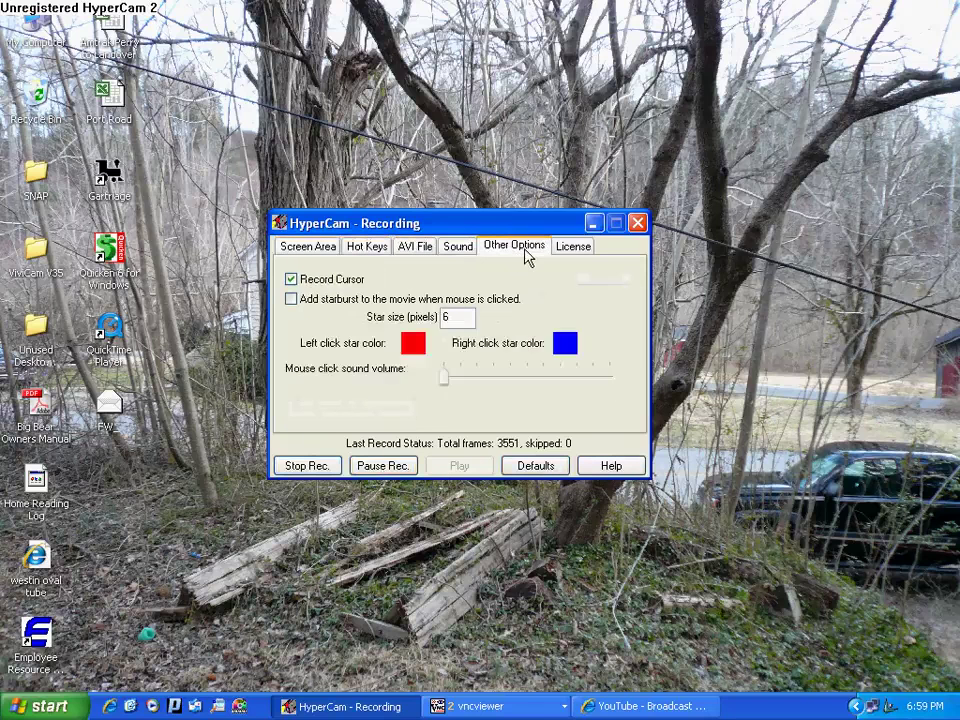
pyautogui.click(563, 245)
pyautogui.click(523, 250)
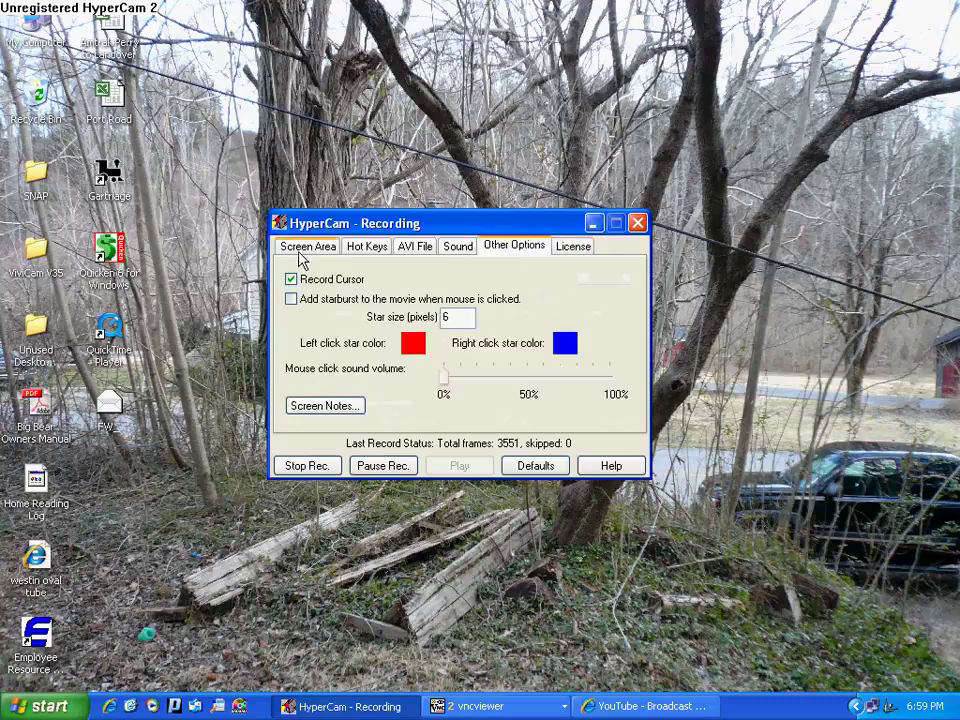
pyautogui.click(308, 250)
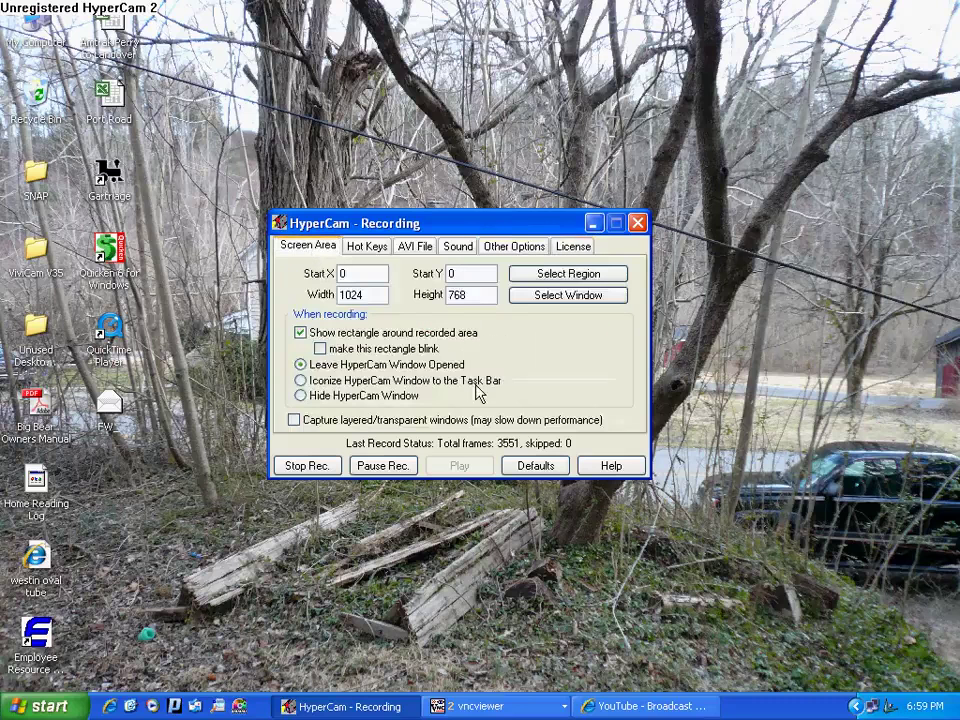
pyautogui.click(594, 222)
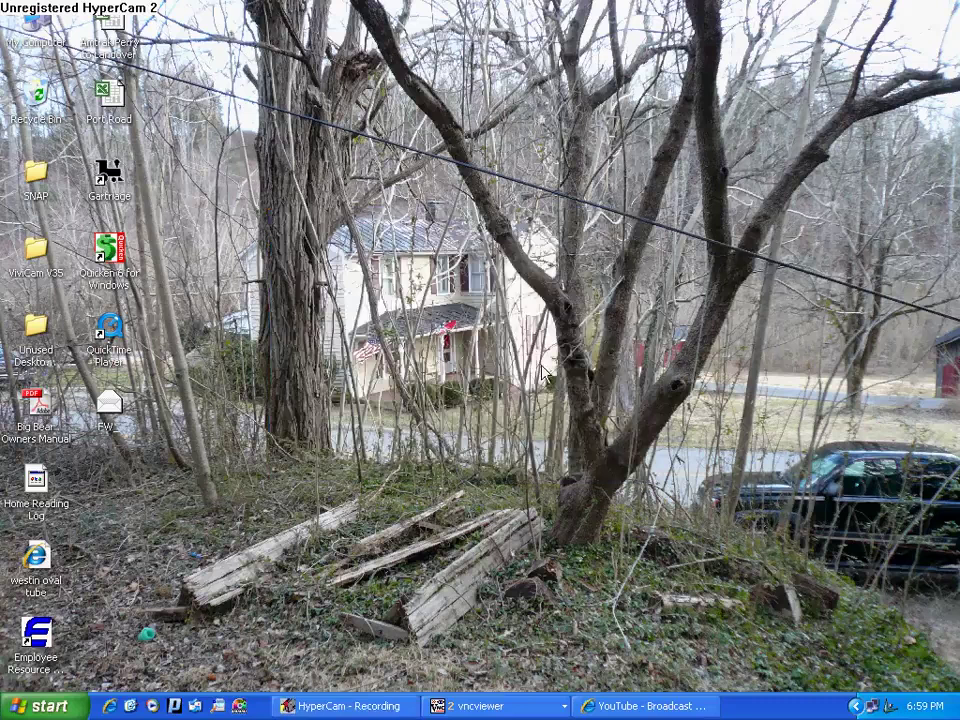
# Step: Restore and maximize the iPhone viewer window, briefly bring HyperCam up over it, and minimize HyperCam again
pyautogui.click(478, 706)
pyautogui.click(476, 655)
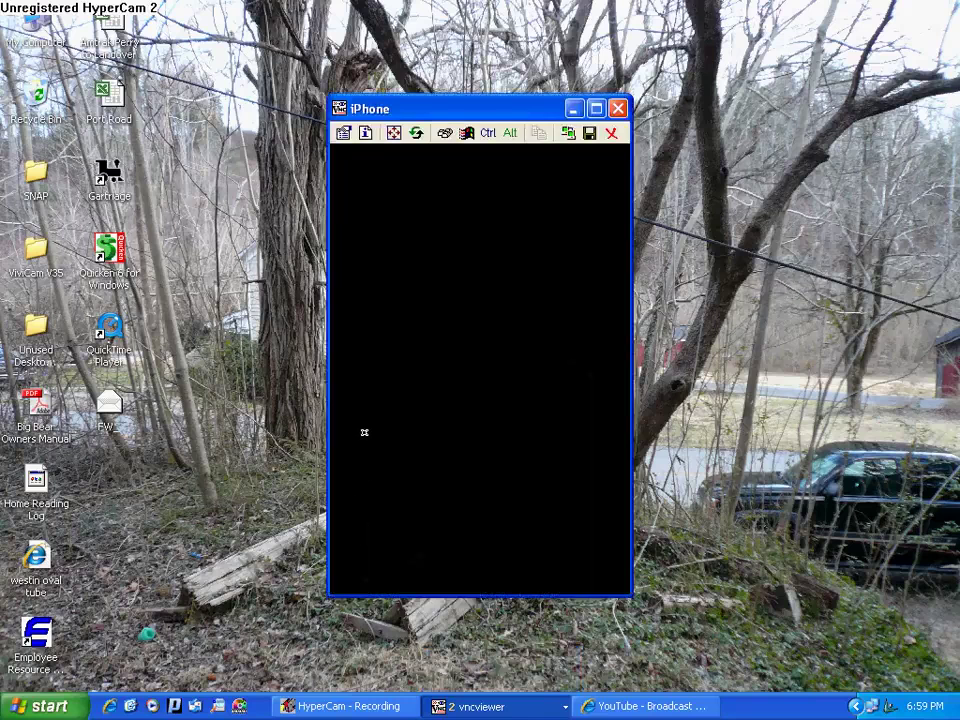
pyautogui.click(596, 108)
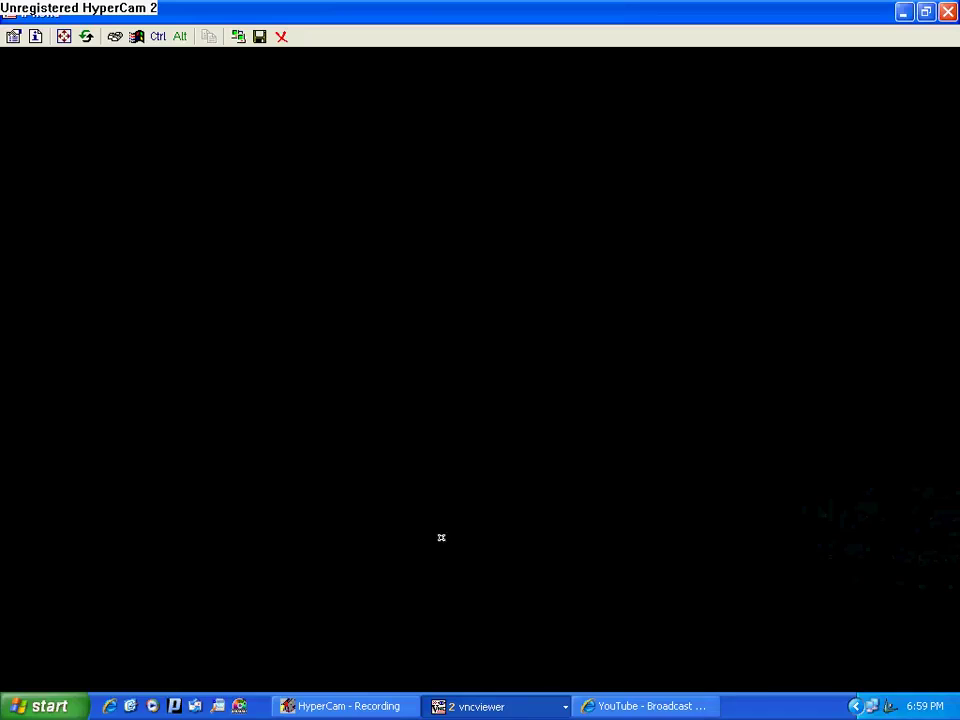
pyautogui.click(348, 706)
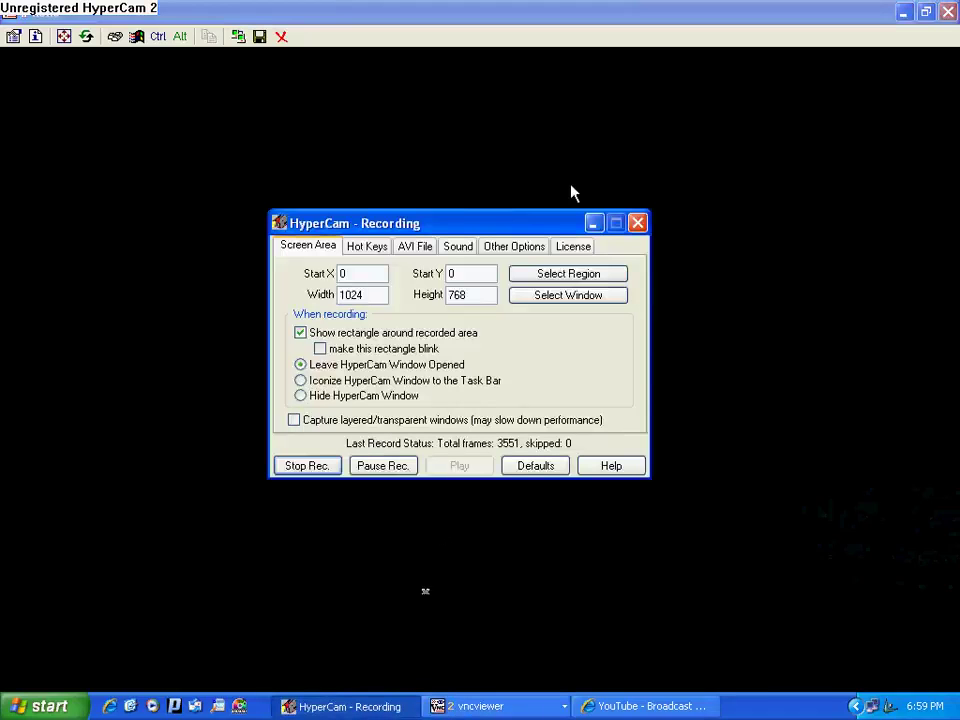
pyautogui.click(594, 221)
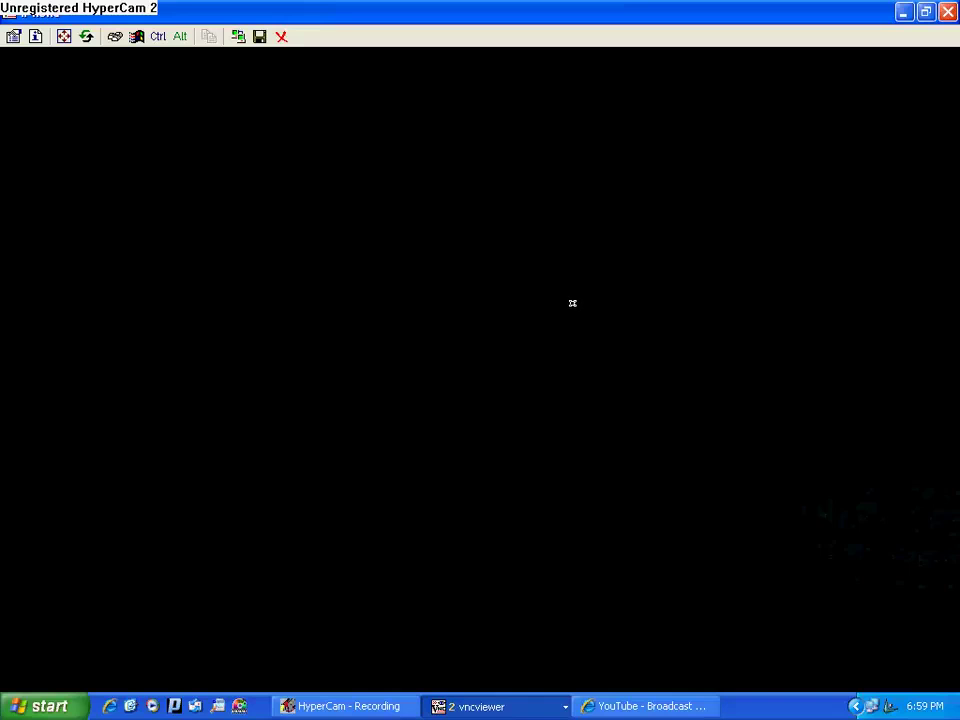